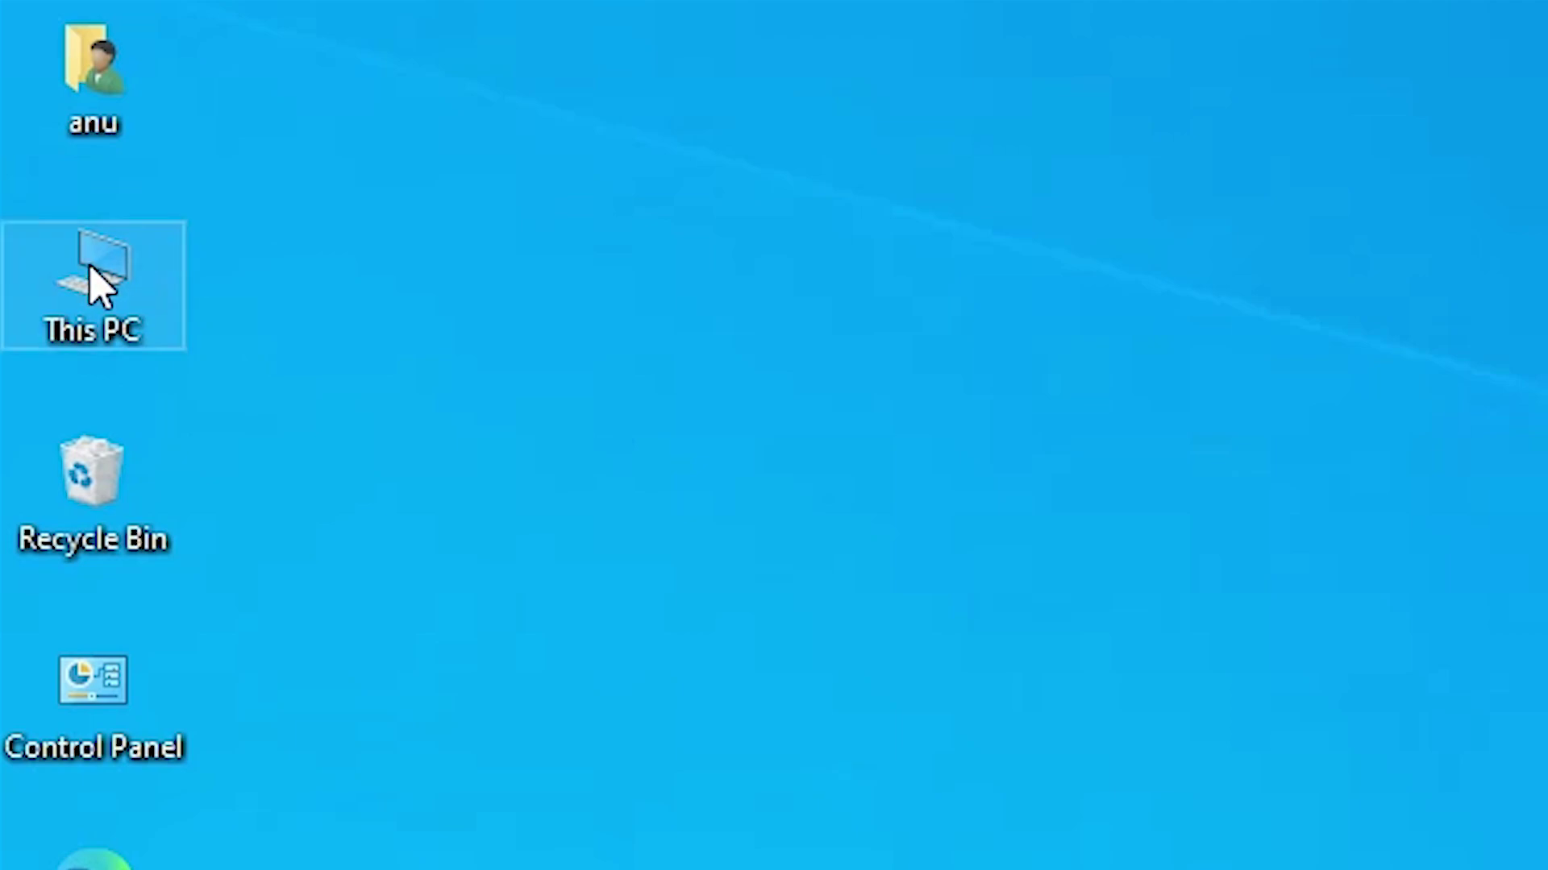
Look up the System type value in This PC's system information, then close Settings
right_click(90, 282)
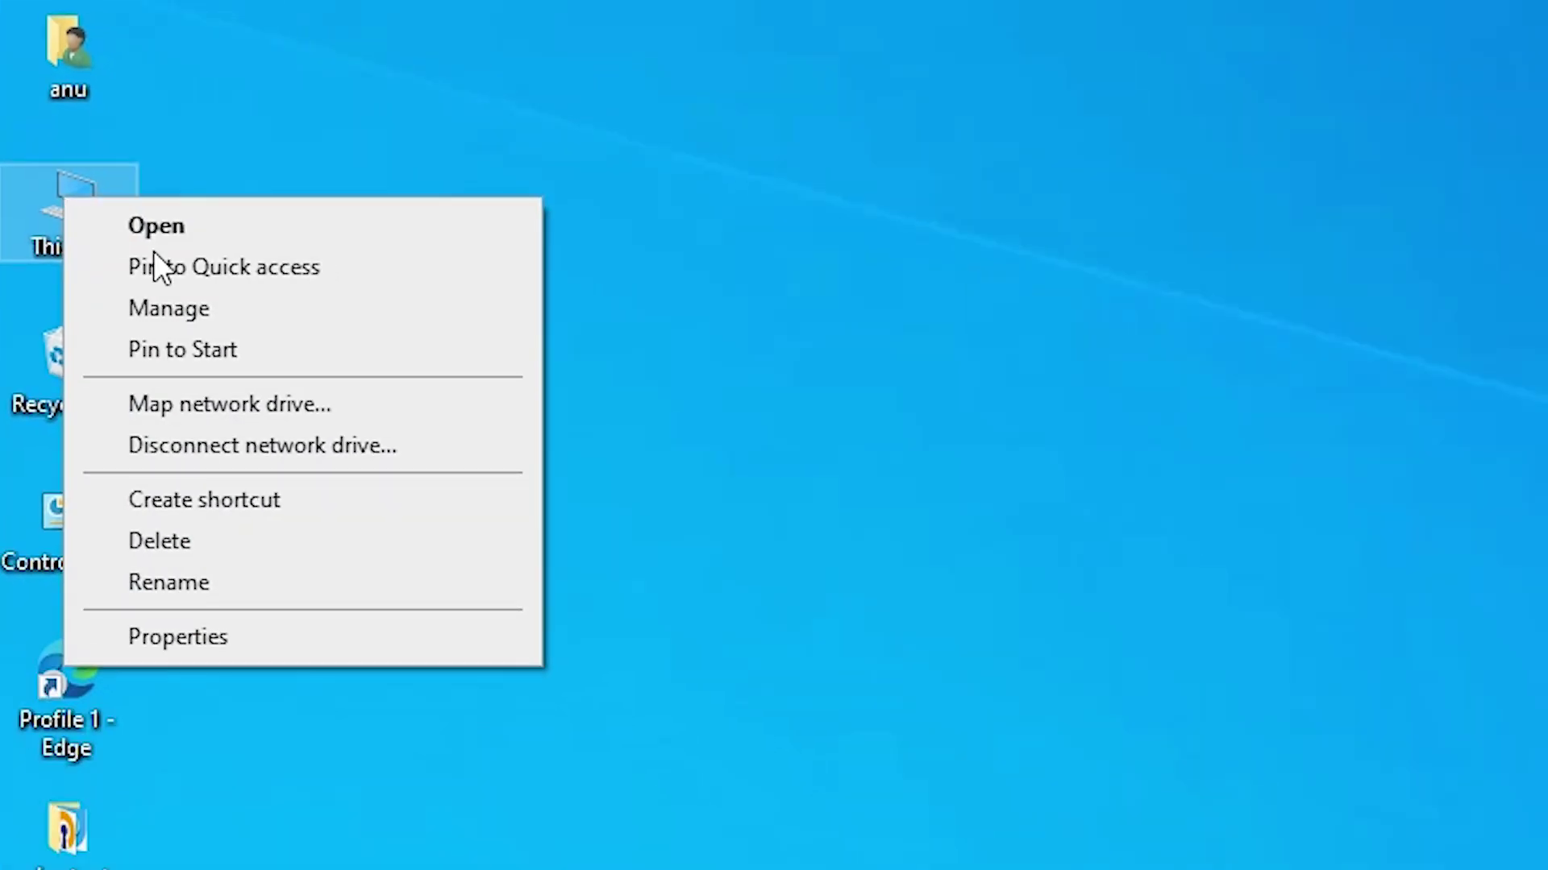
click(239, 630)
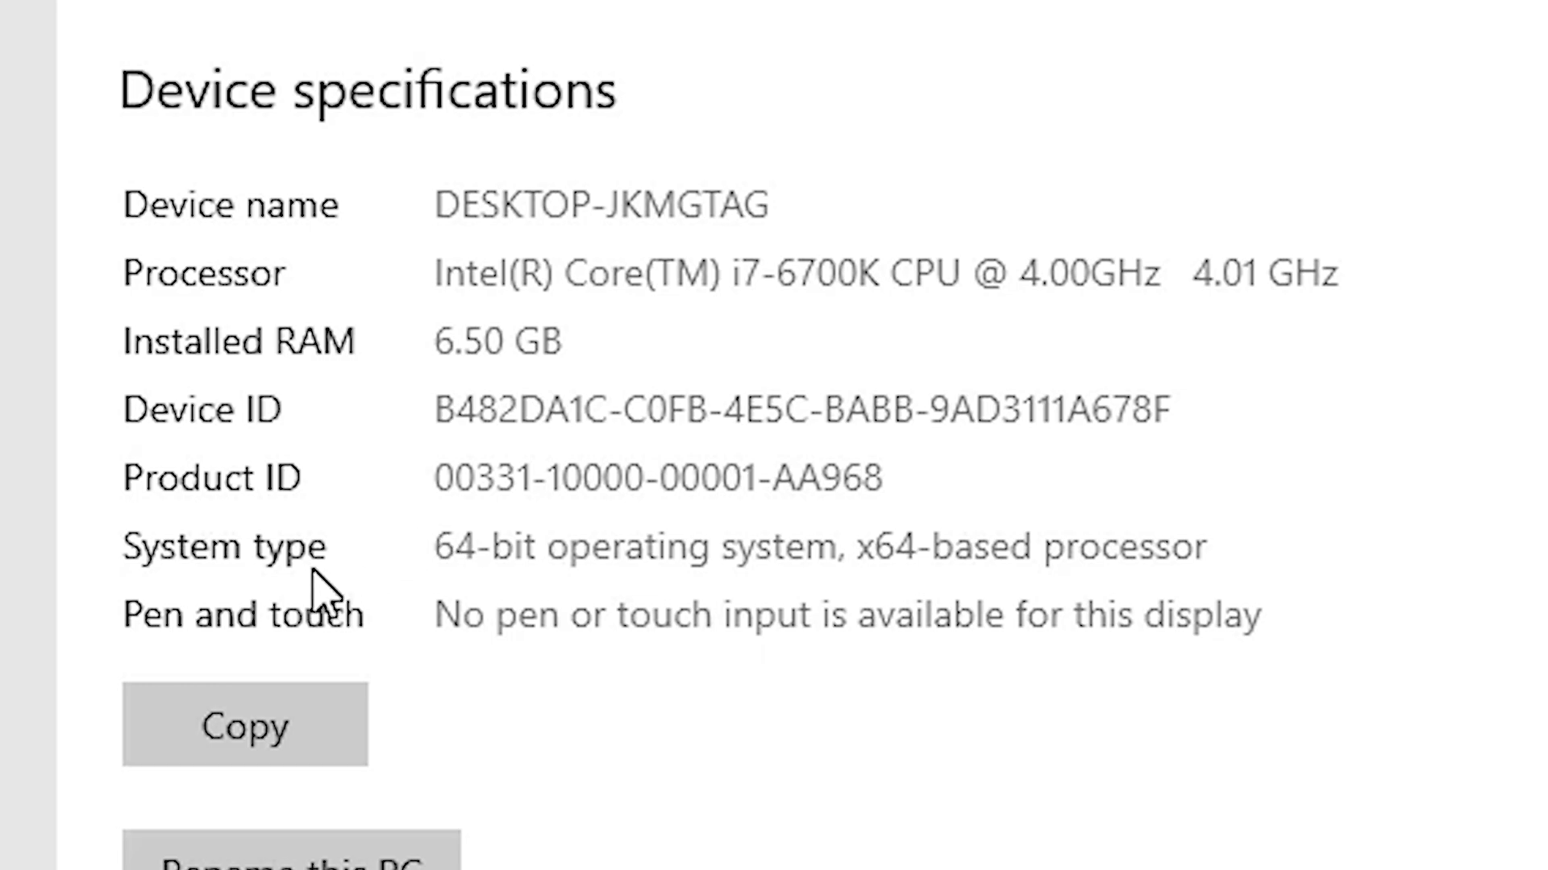
click(417, 562)
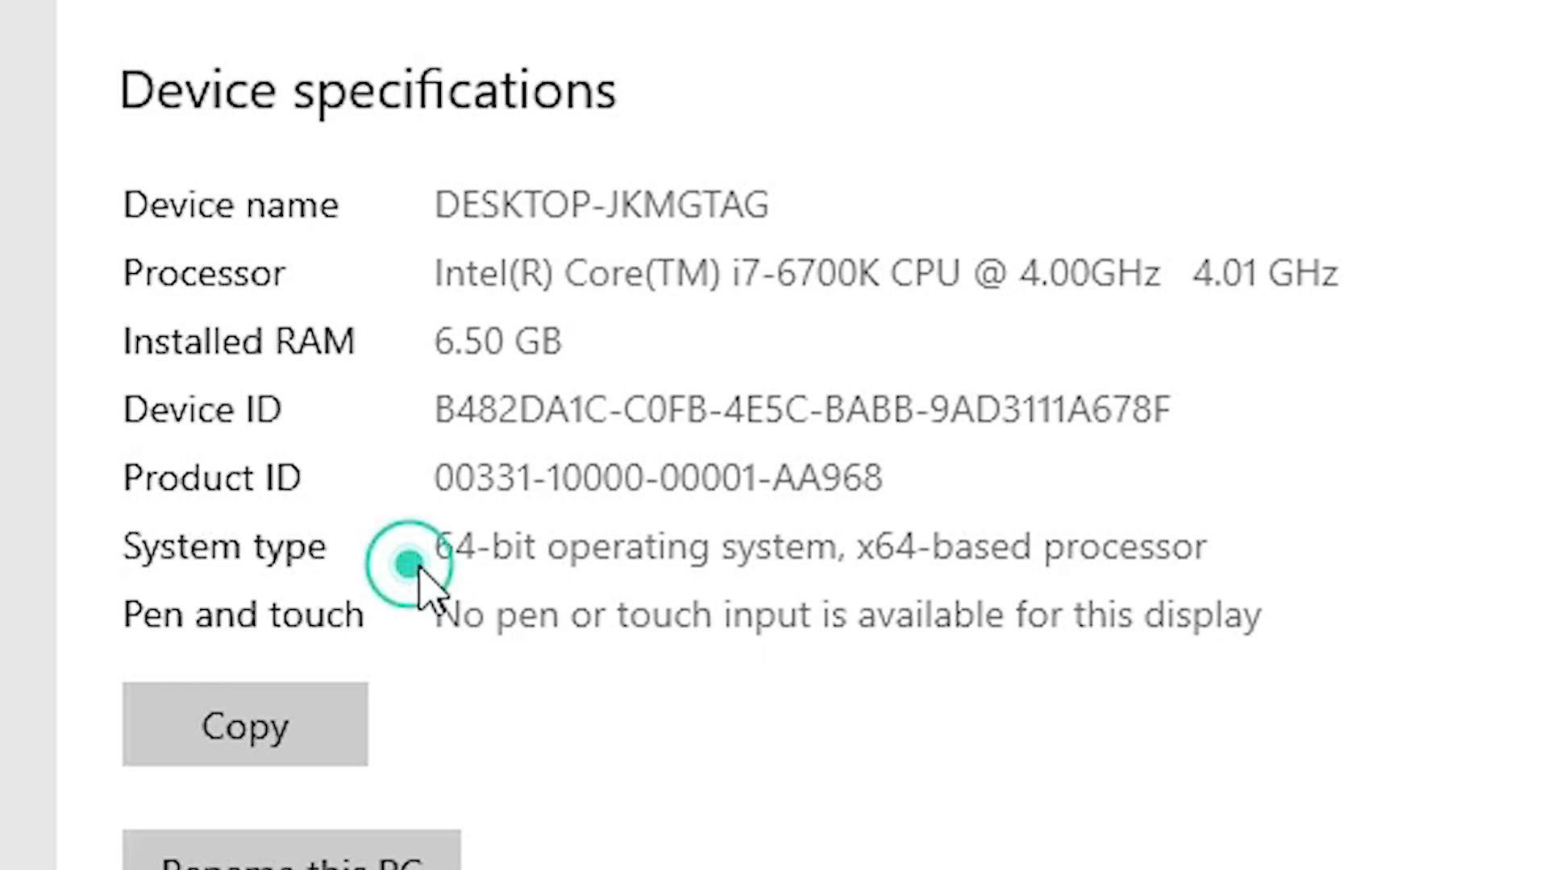
drag(454, 555, 1236, 549)
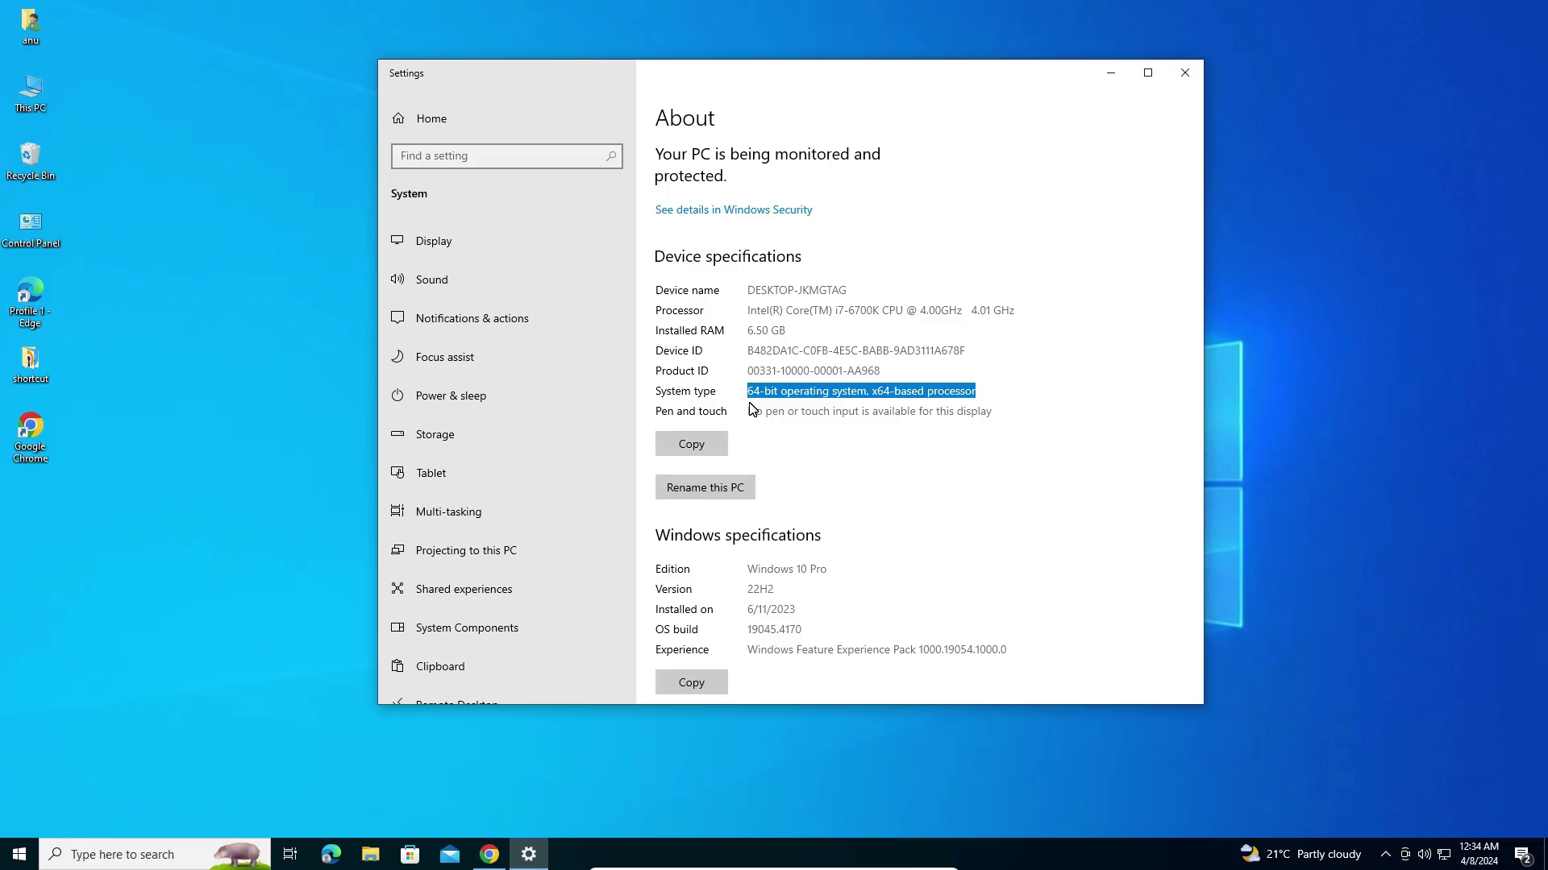
click(1185, 74)
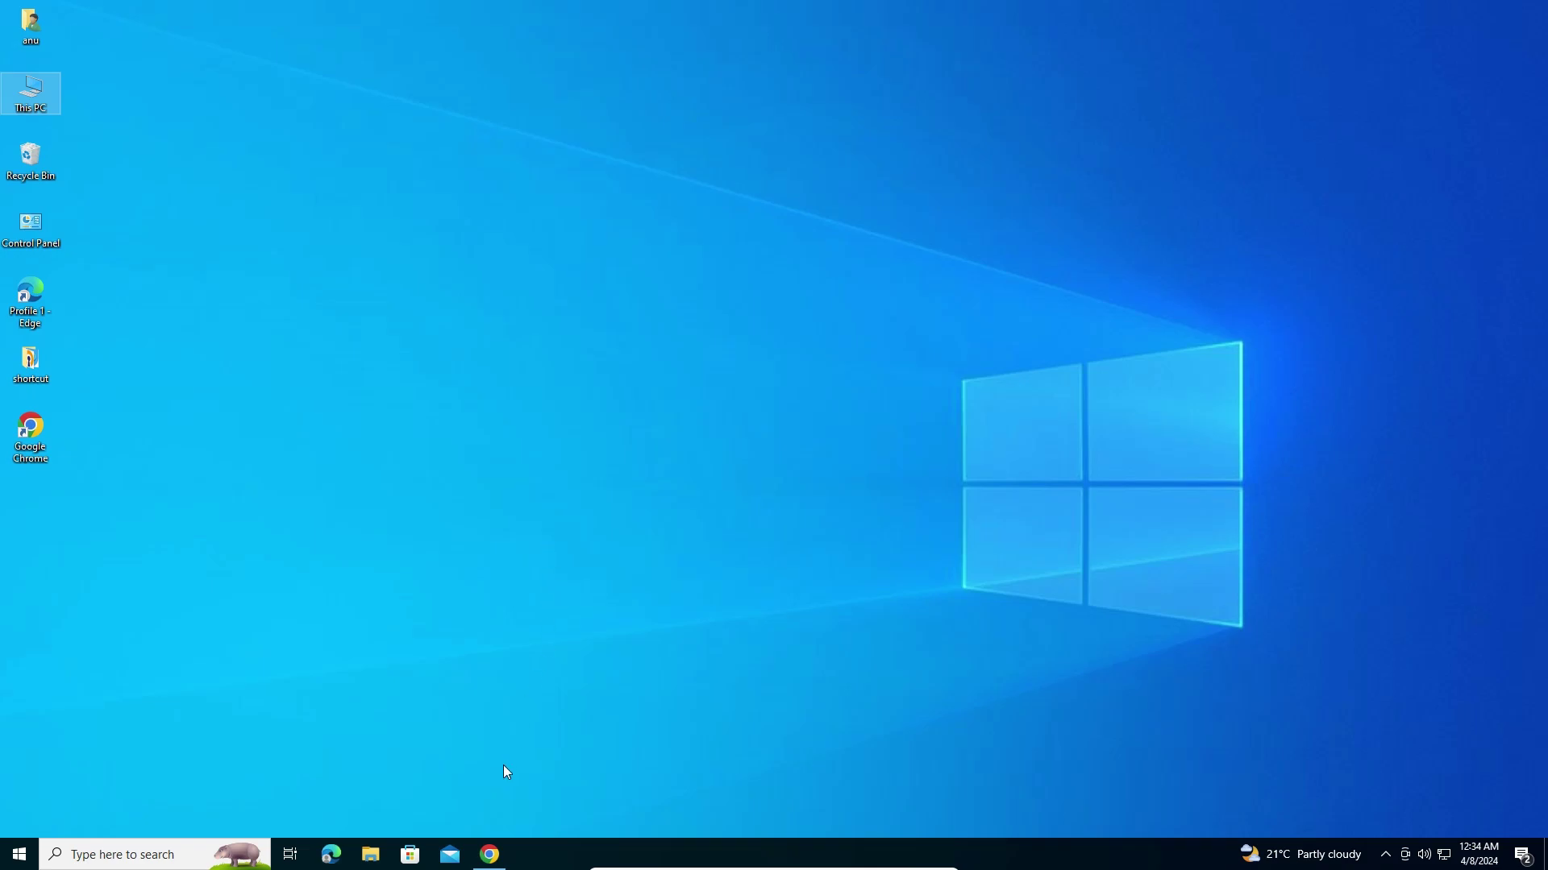
Rerun the canon lbp 6230dn printer driver search and open the Support - imageCLASS LBP6230dn result in a new tab
click(492, 854)
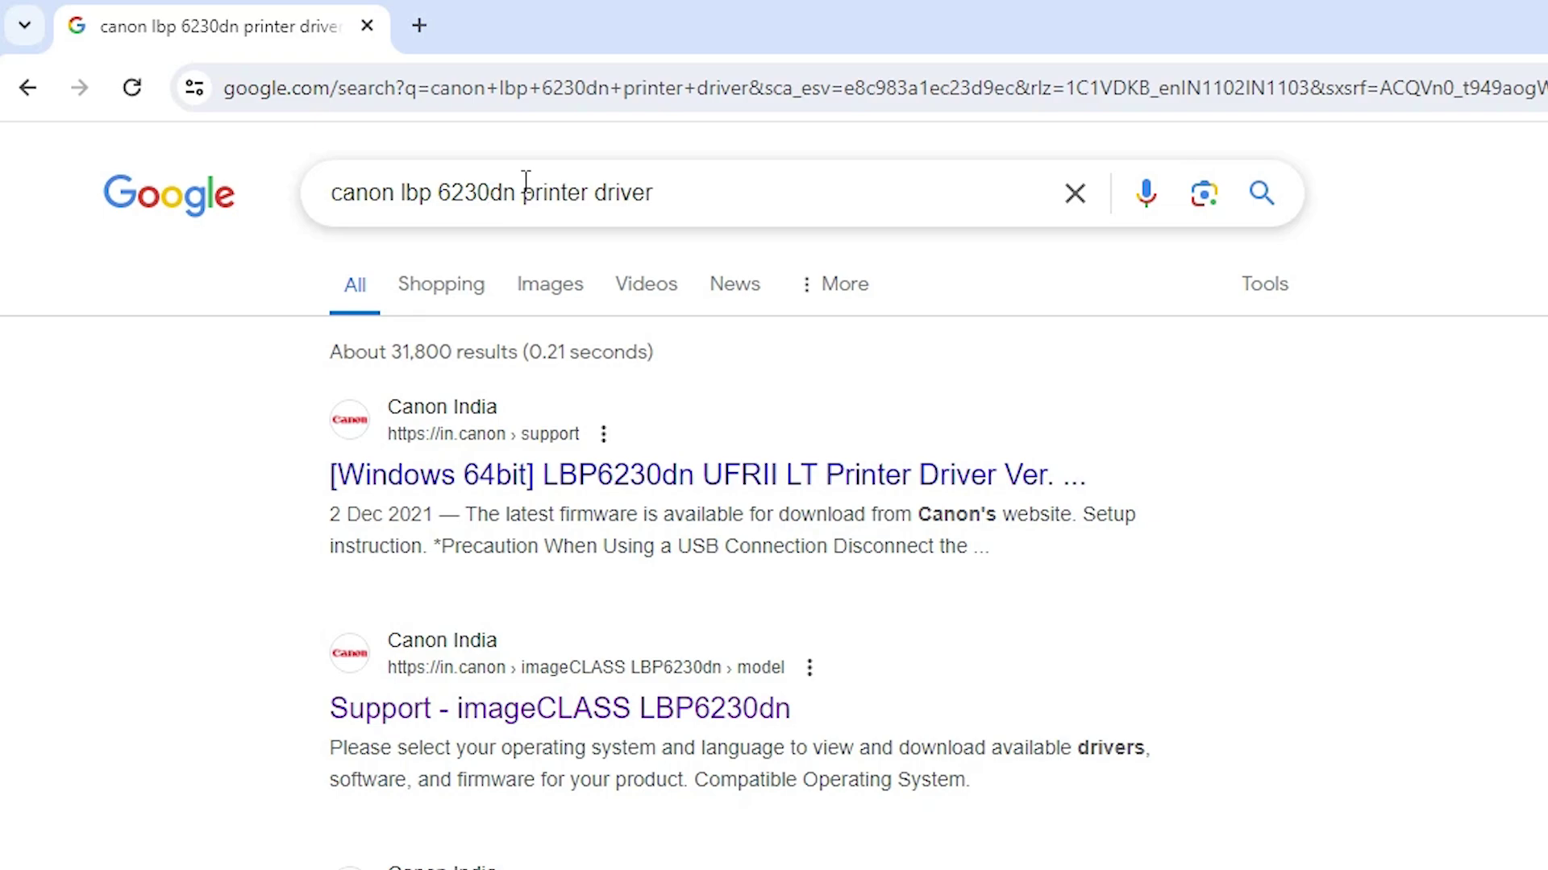
click(700, 191)
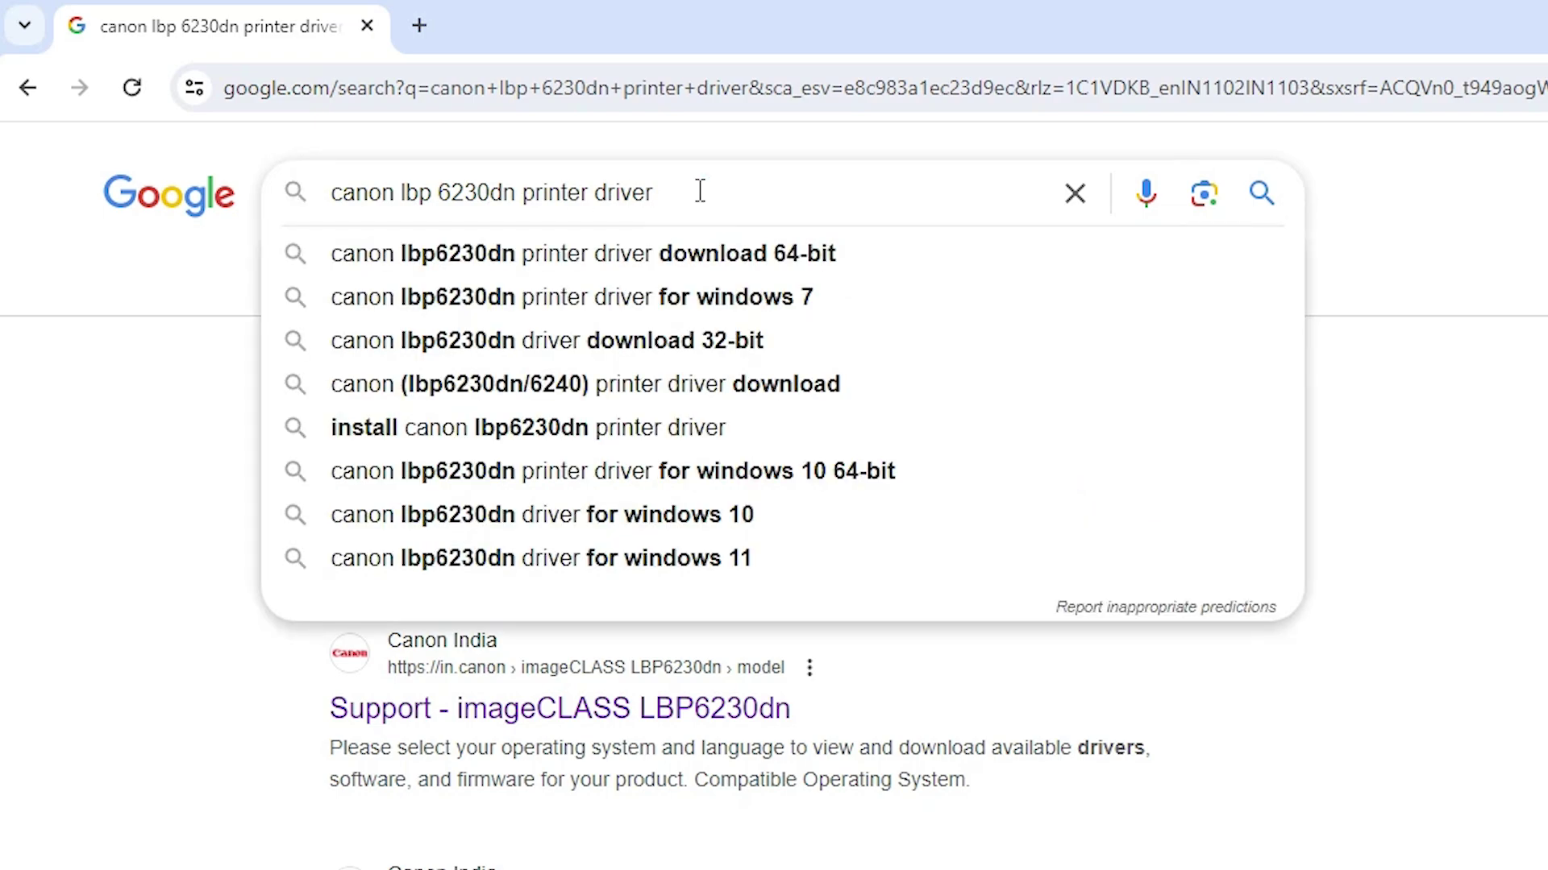
key(Return)
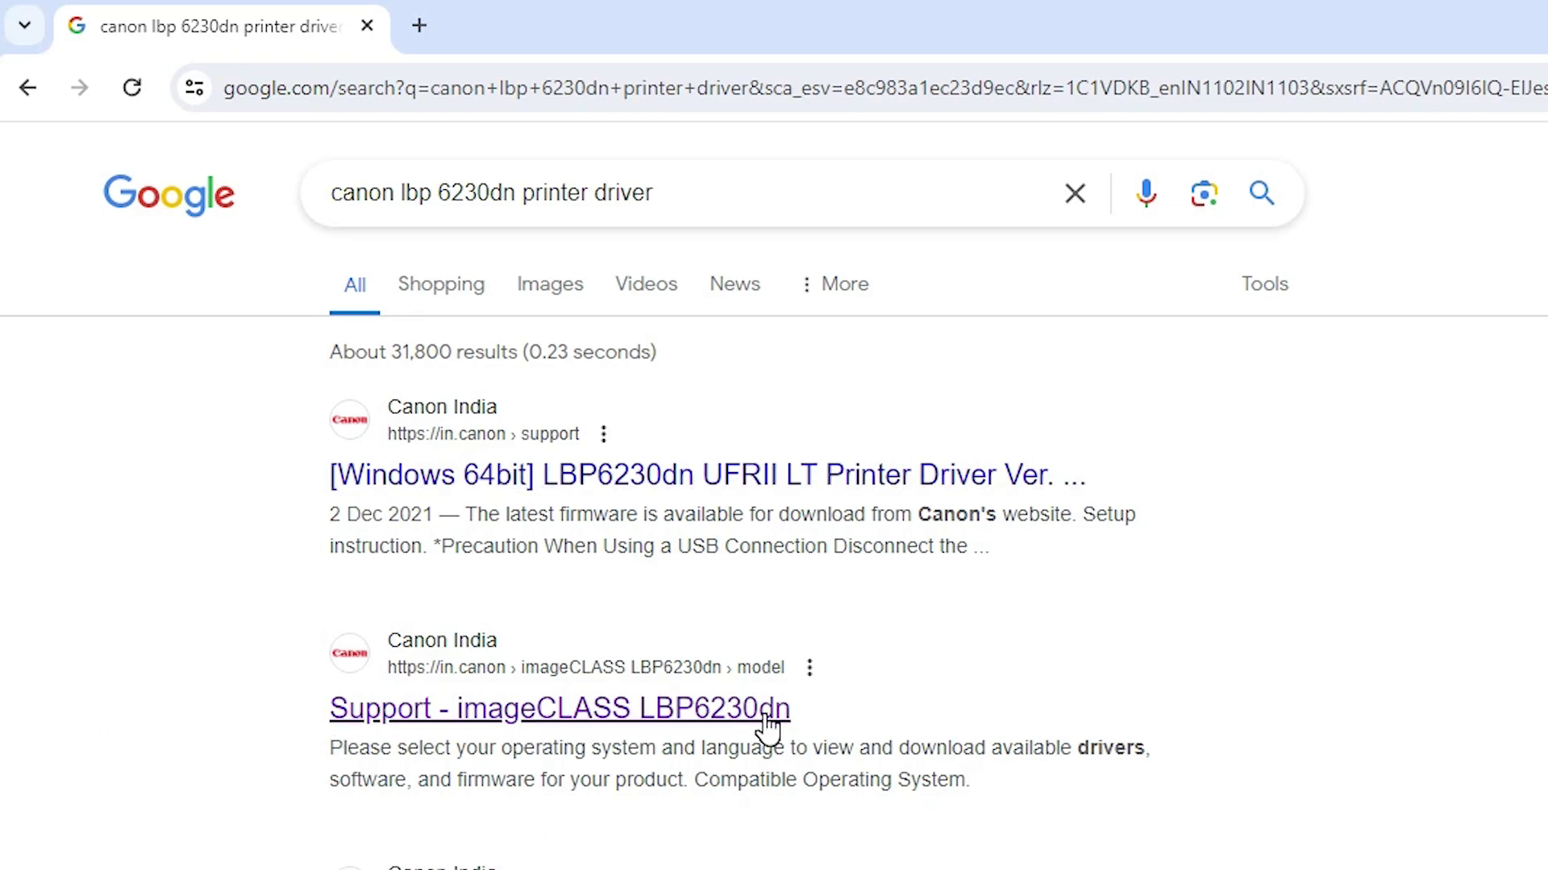
right_click(647, 717)
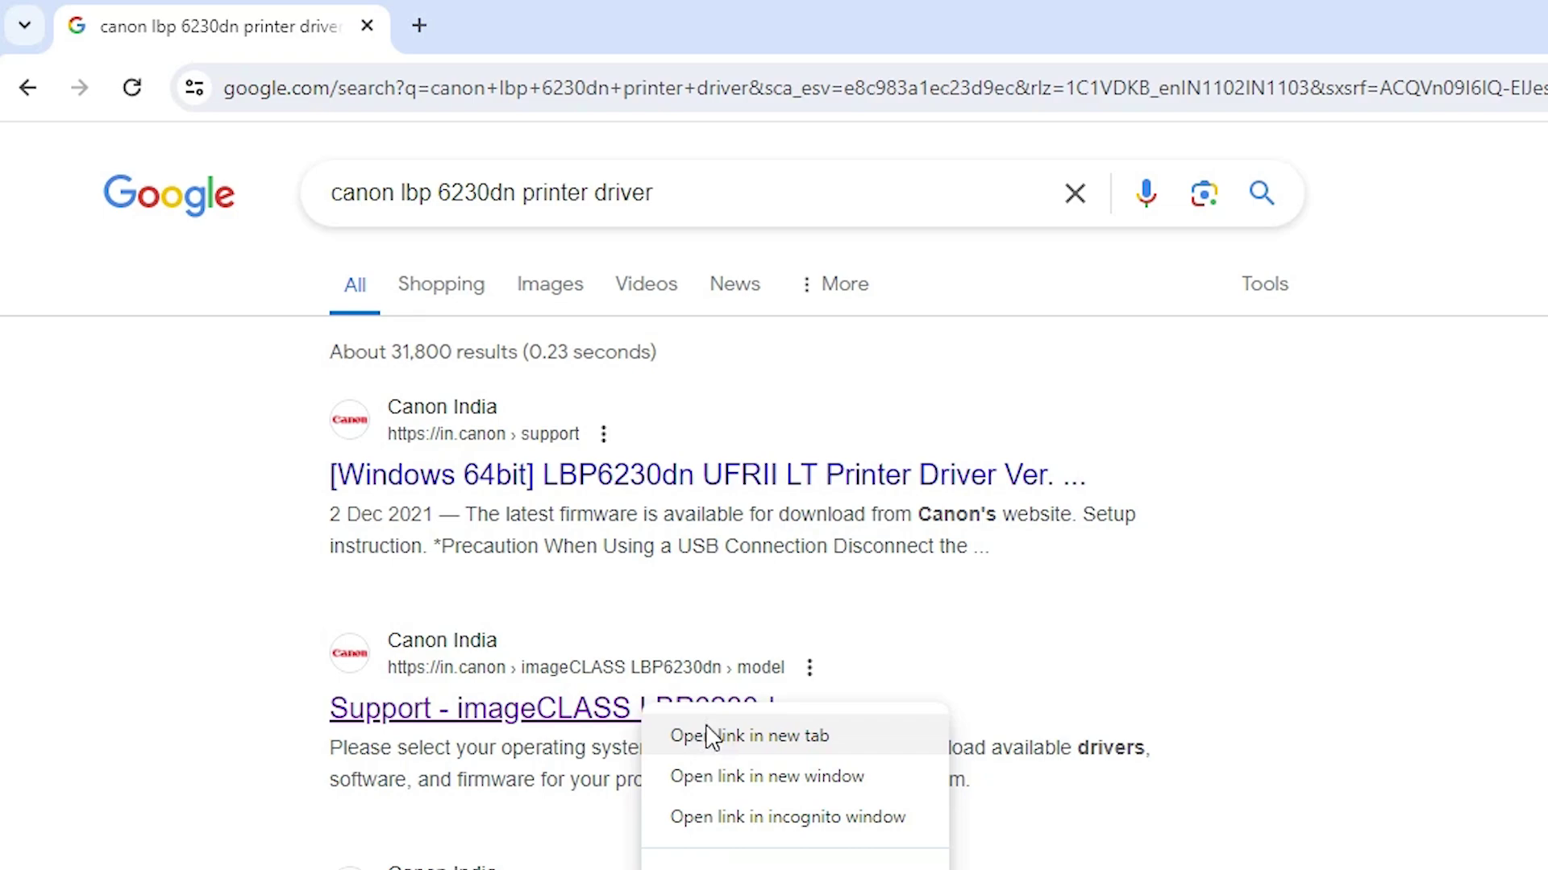
click(710, 736)
click(484, 32)
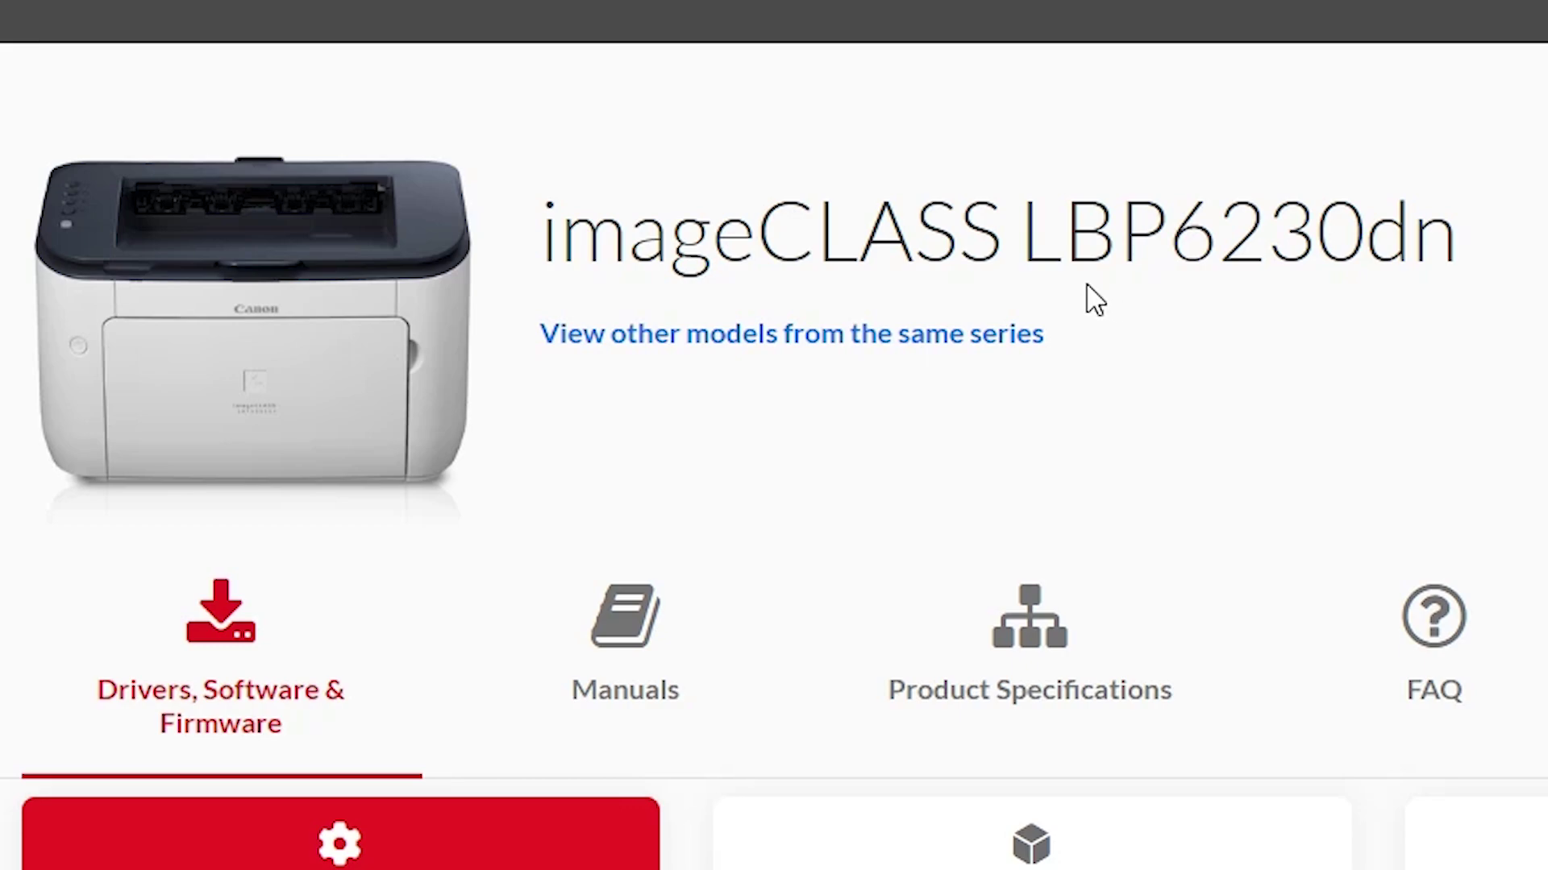
Keep Windows 10 (x64) as the Drivers OS and open the [Windows 64bit] UFRII LT Printer Driver Ver.21.46 page
scroll(1026, 355, down, 3)
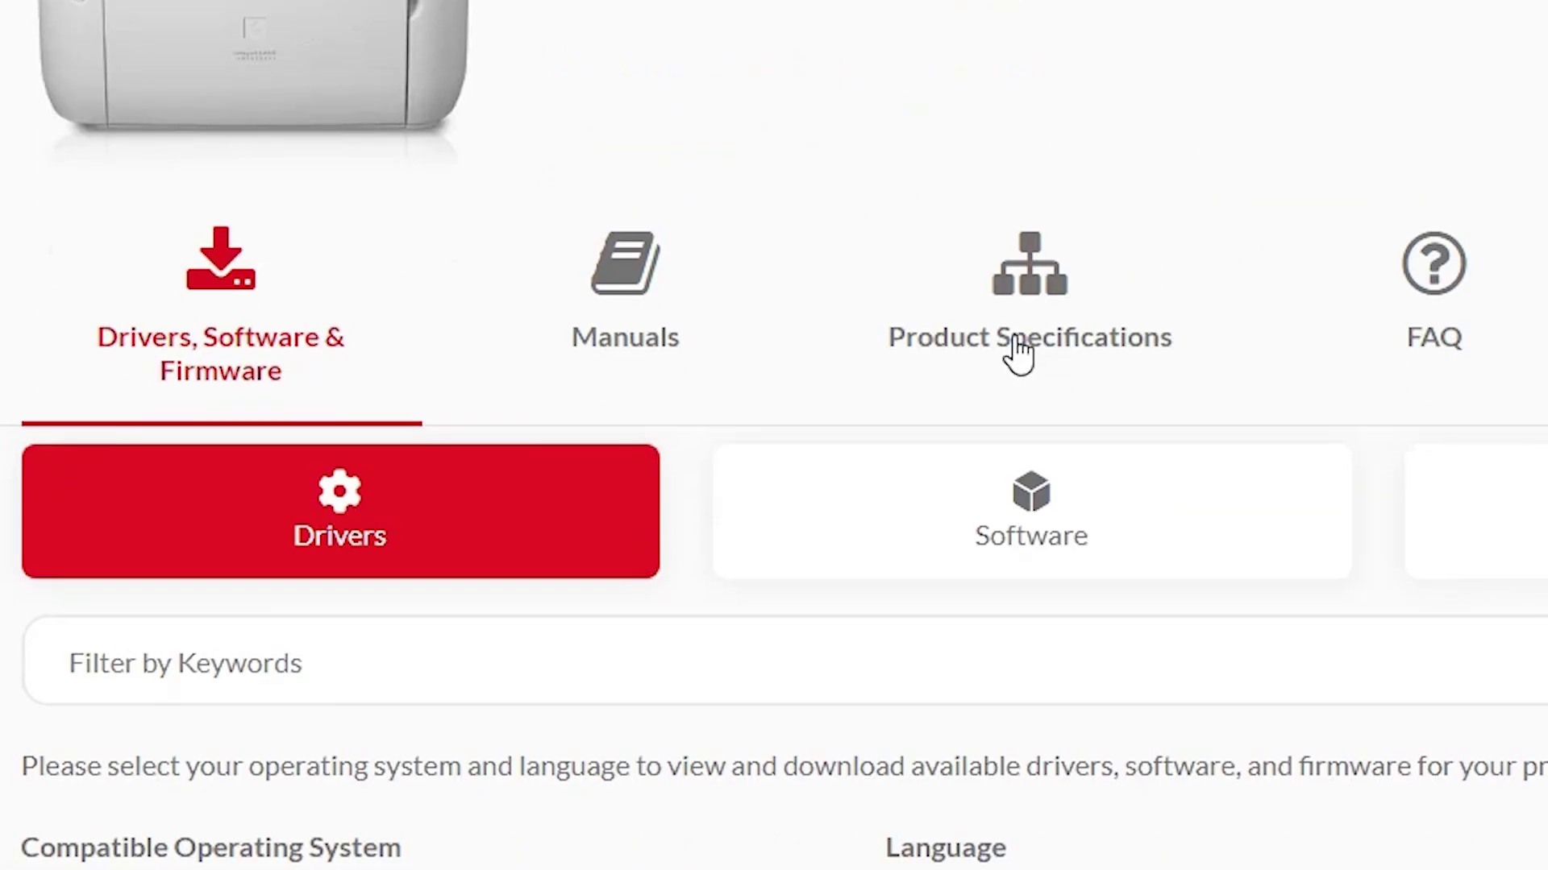
scroll(290, 331, down, 3)
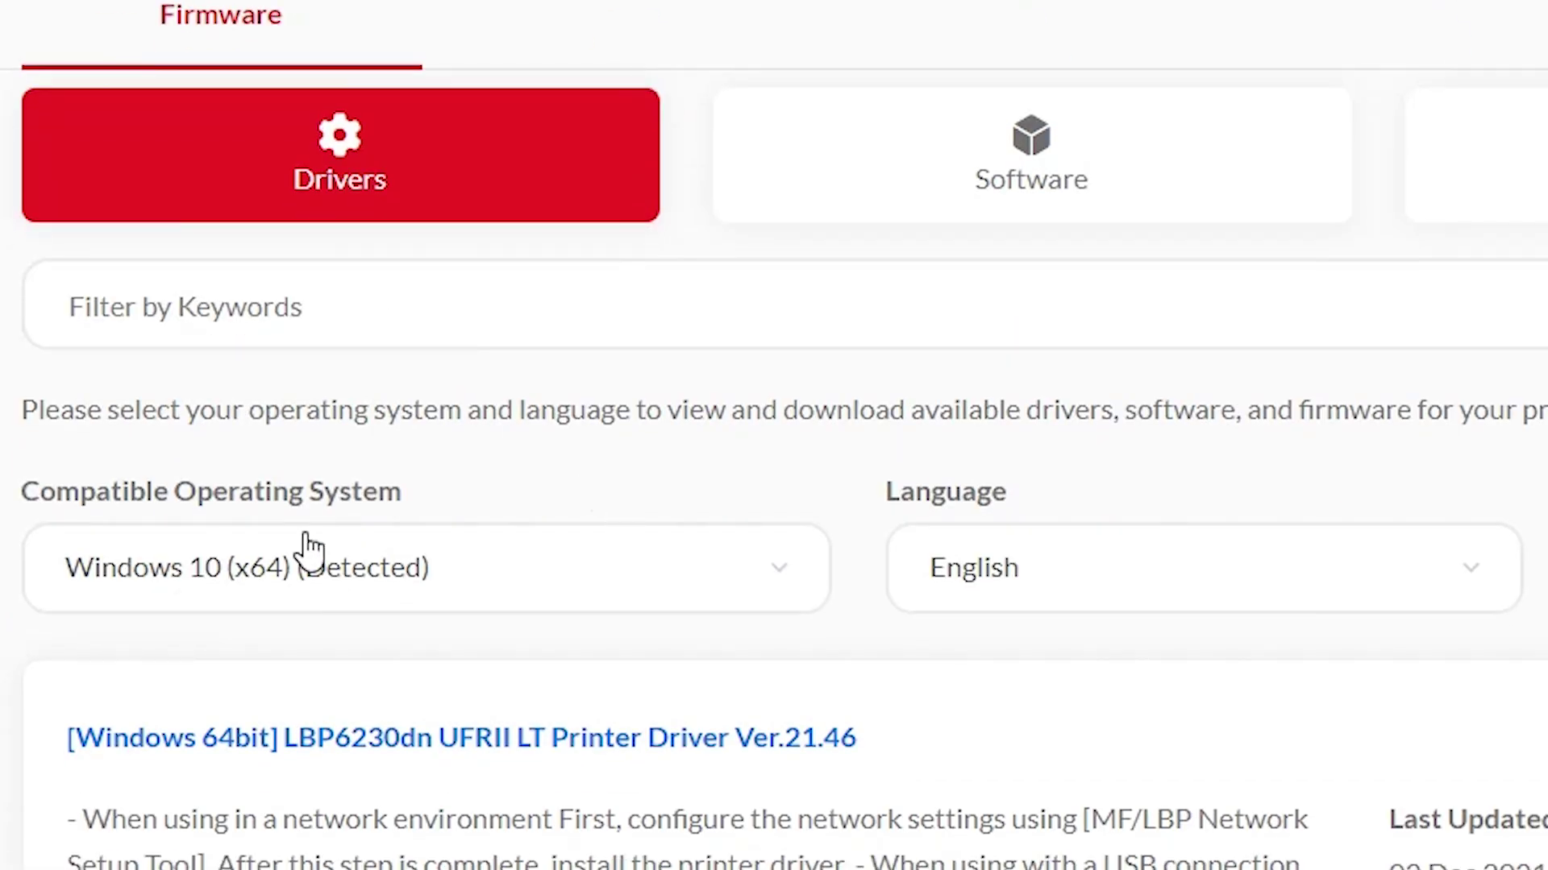
scroll(307, 549, down, 2)
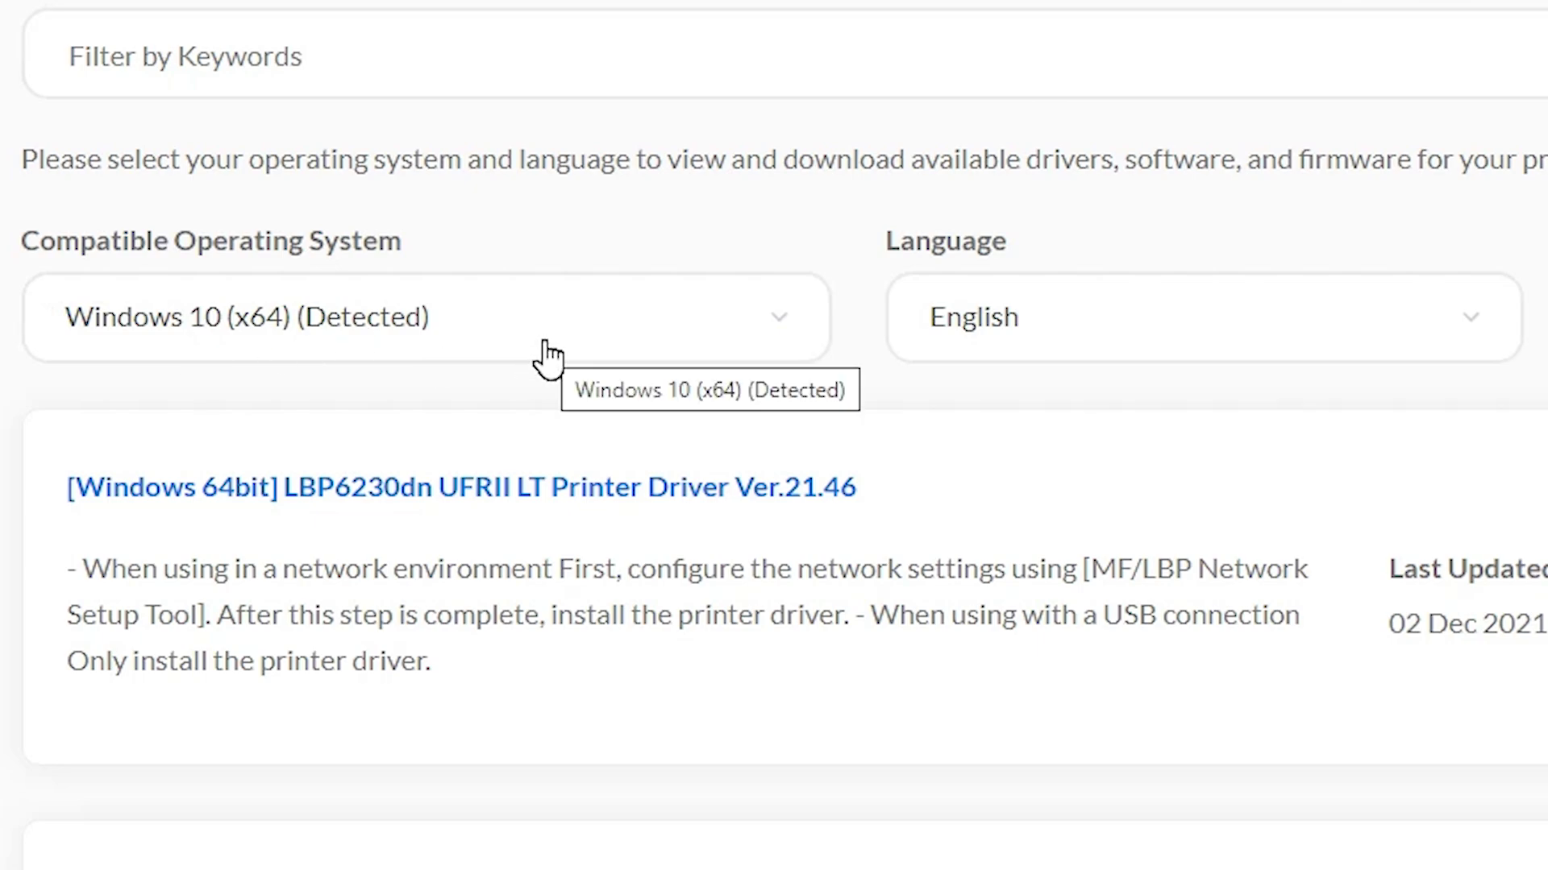
click(630, 322)
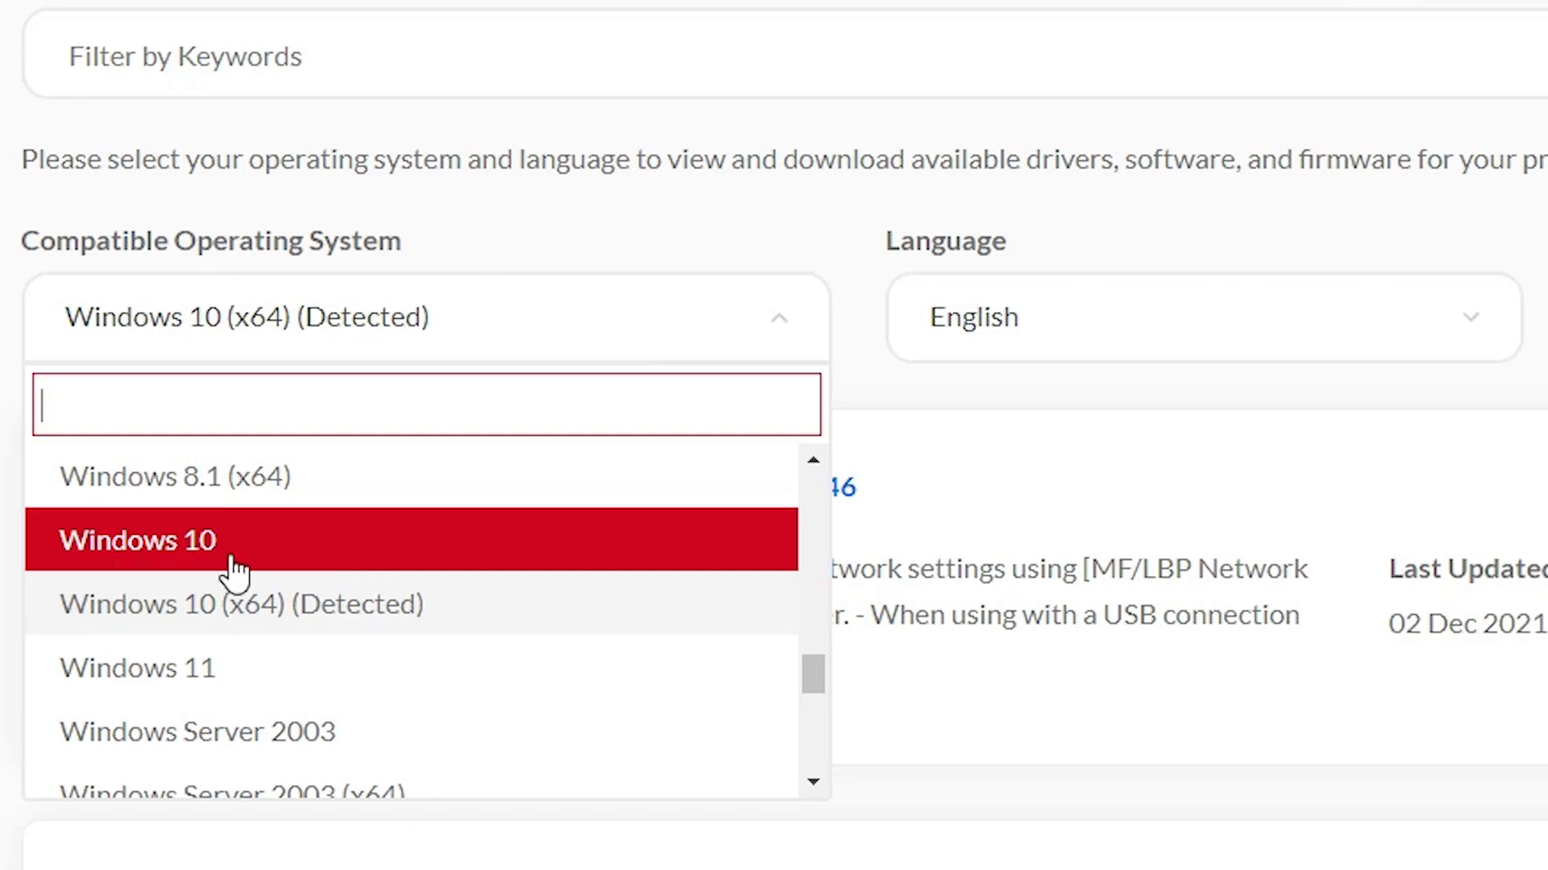
click(390, 621)
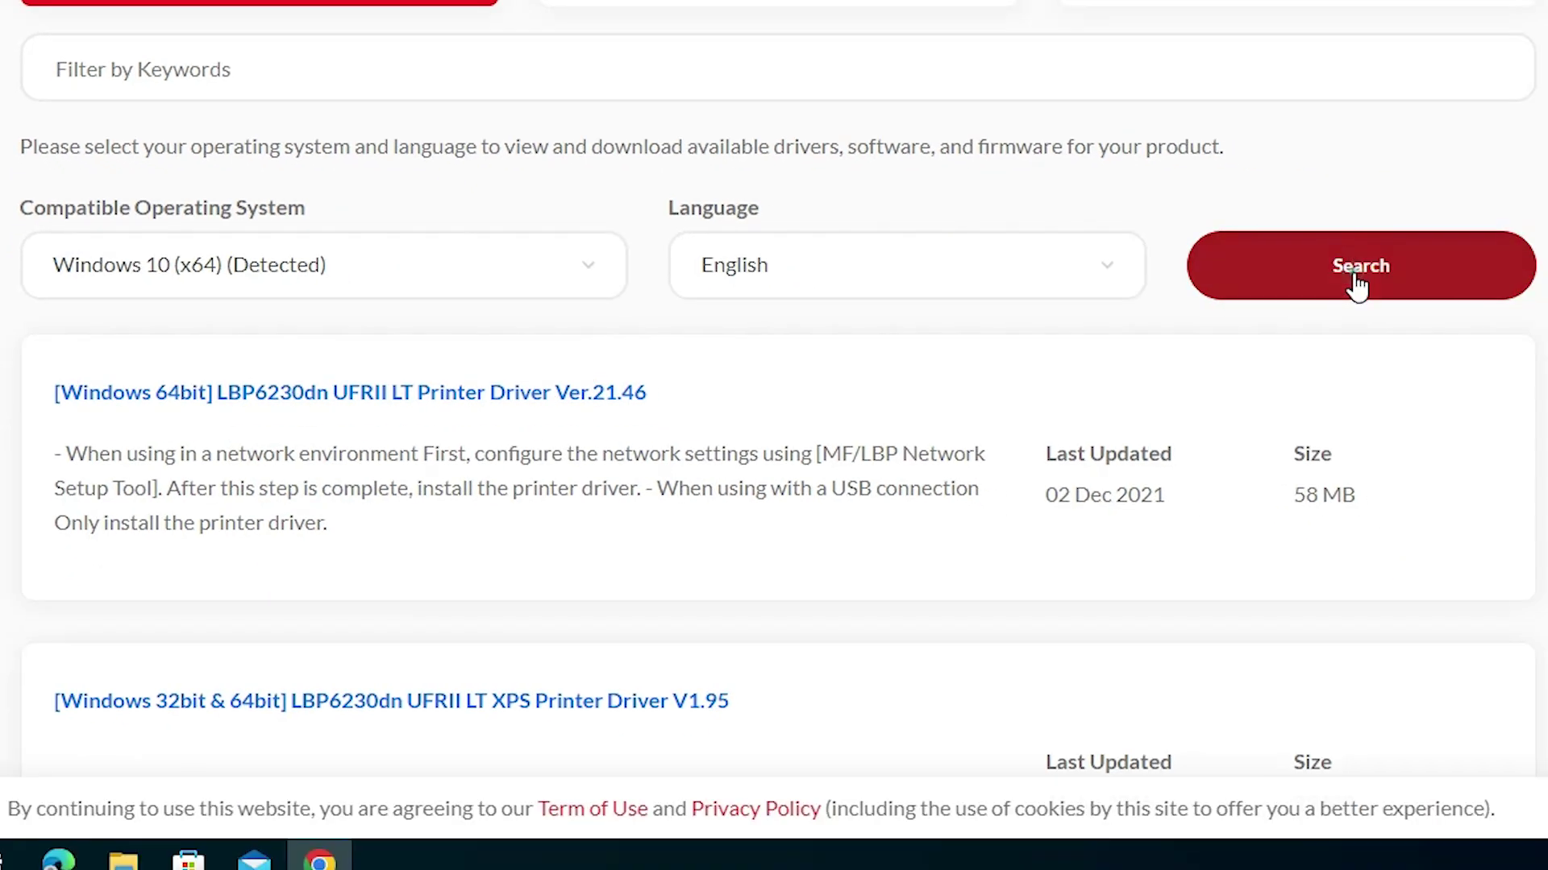
scroll(846, 38, down, 2)
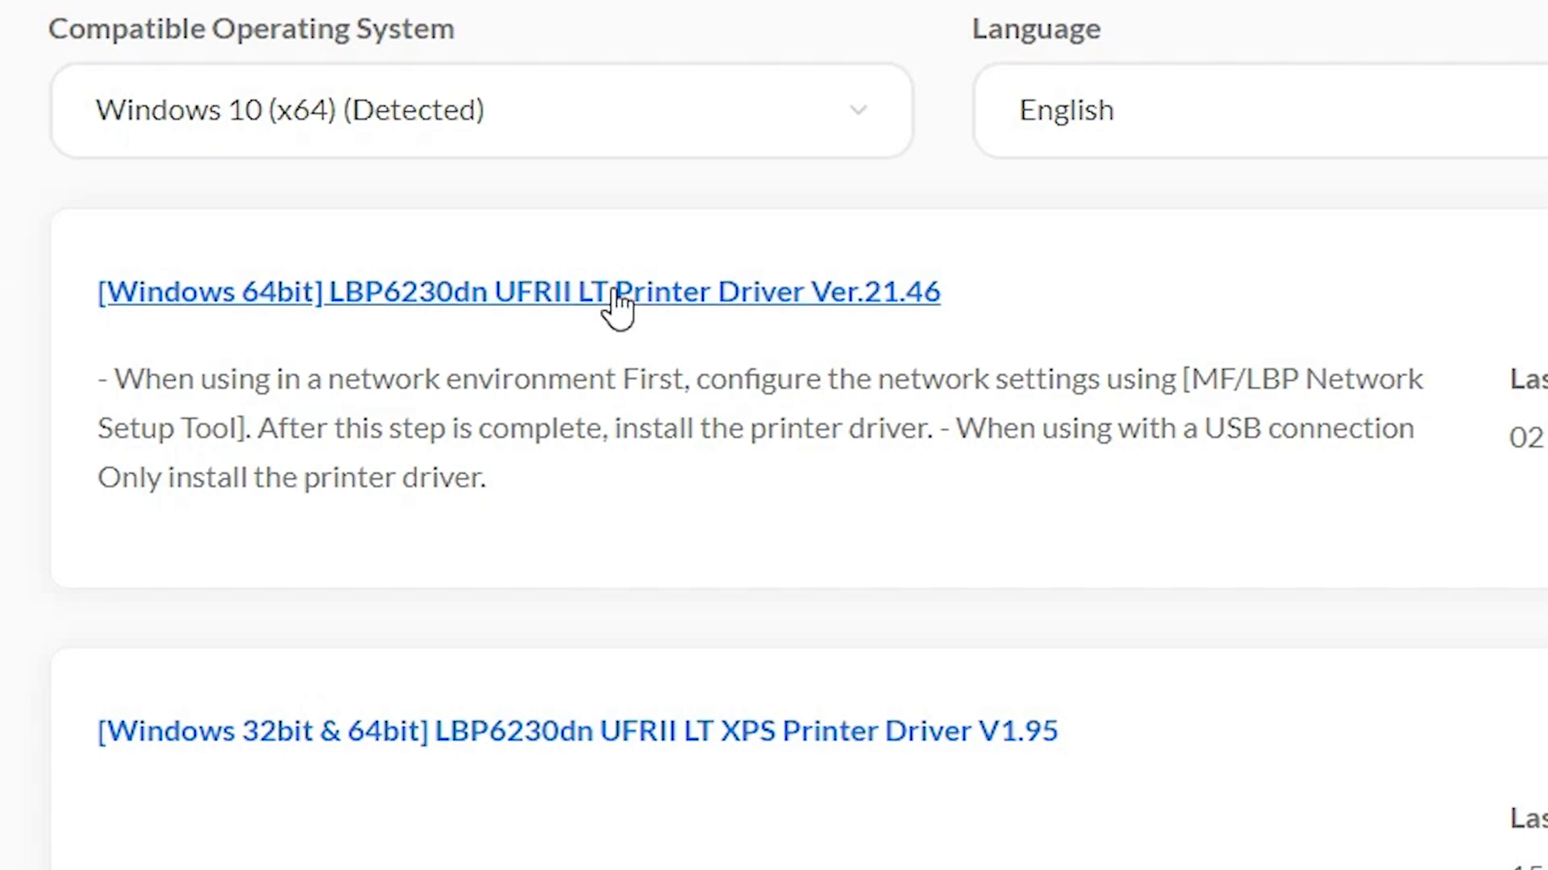
click(551, 297)
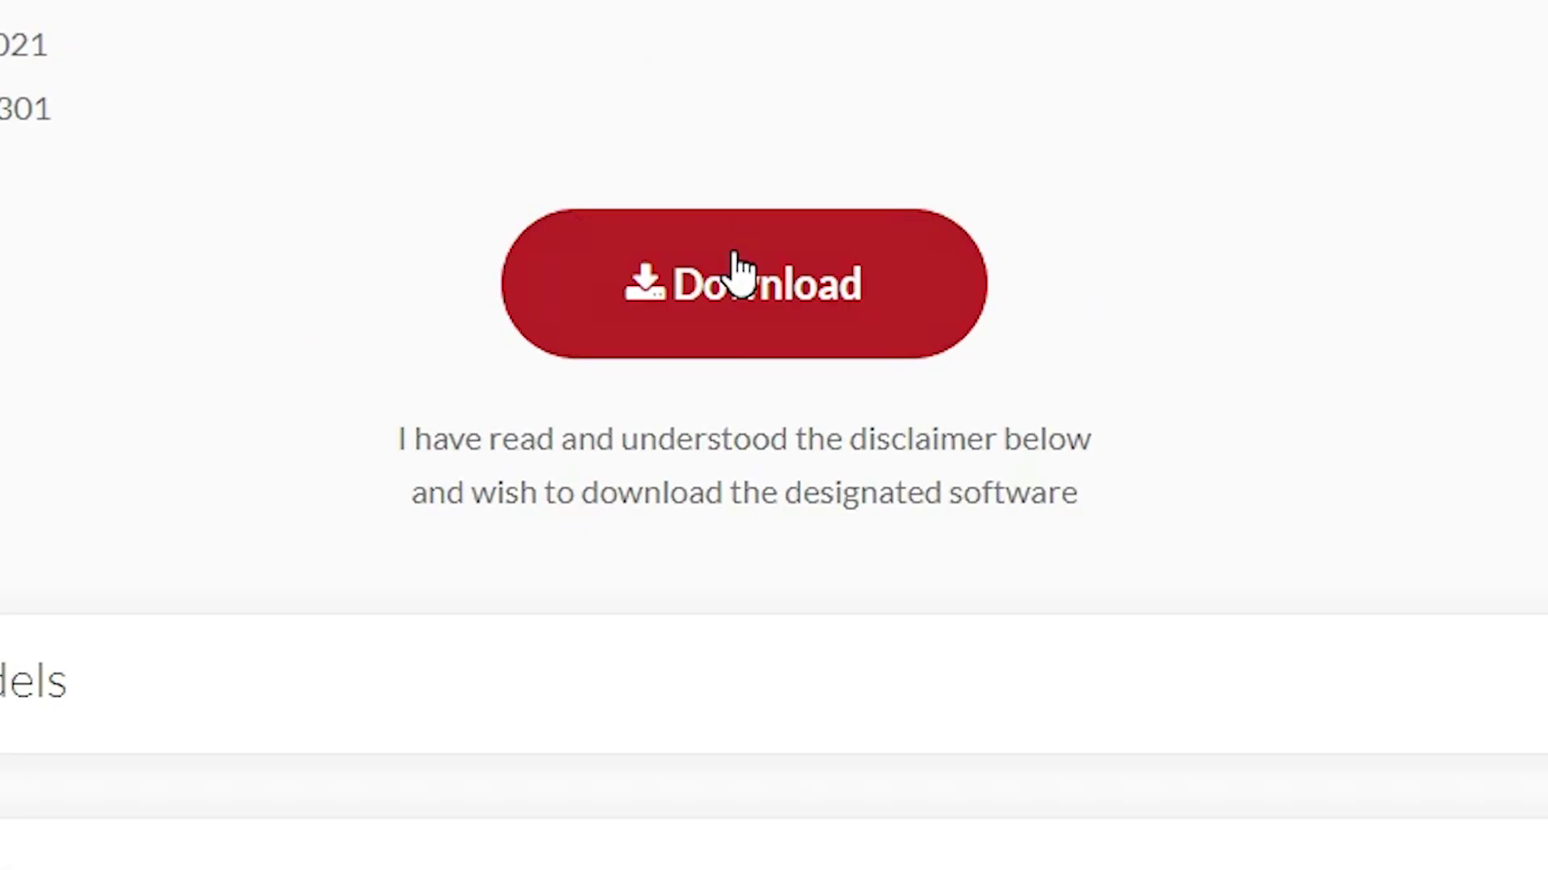
Download the 58.2 MB LBP6230_V2146_WP_EN.exe driver, agreeing to the licence terms
click(786, 474)
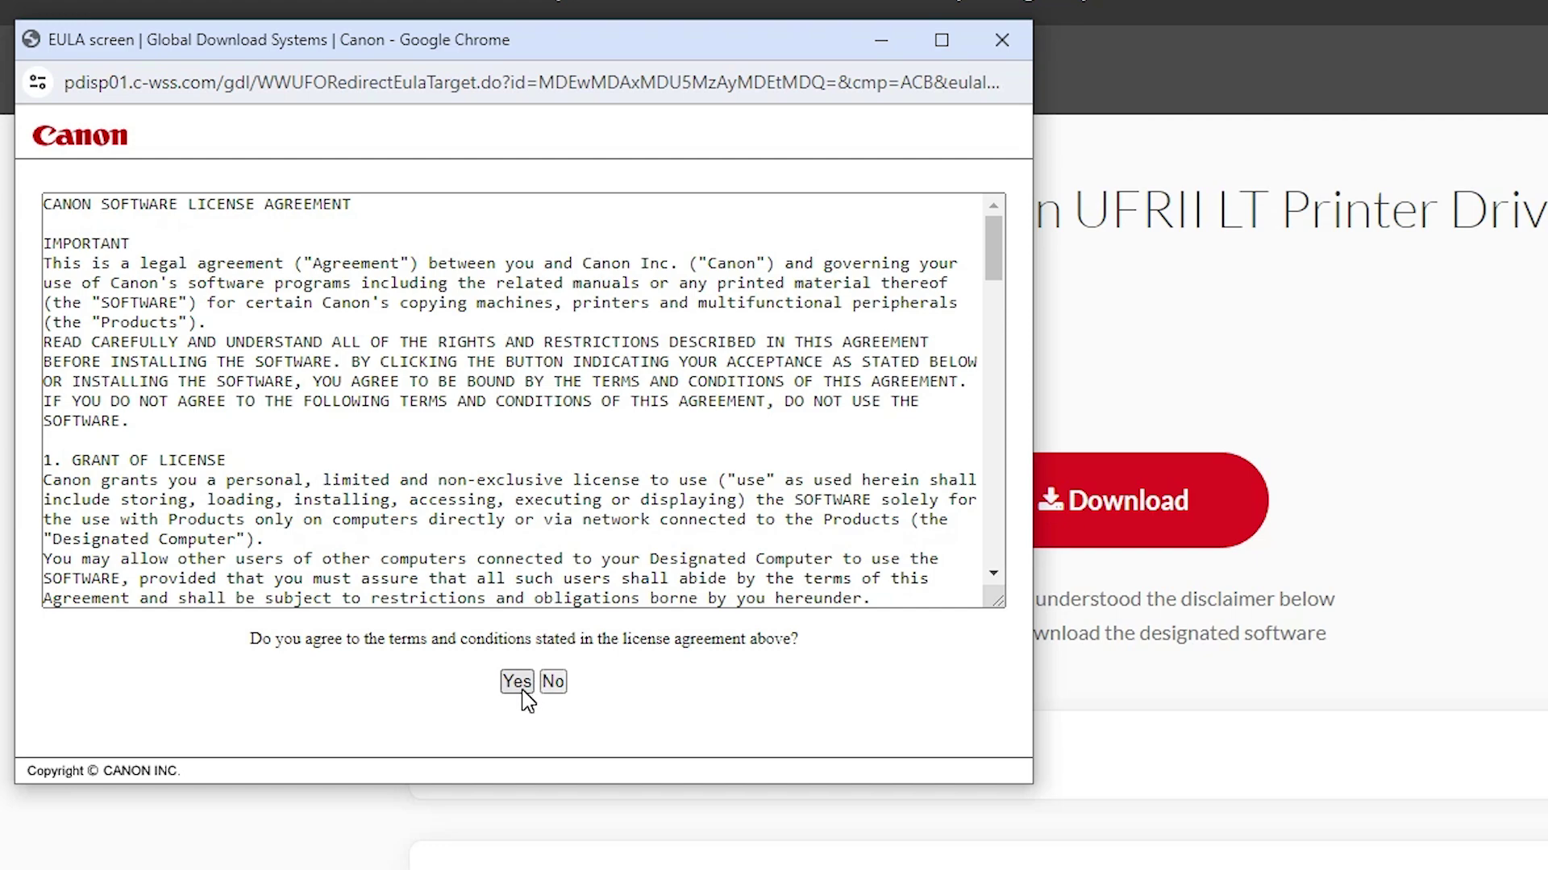
click(516, 681)
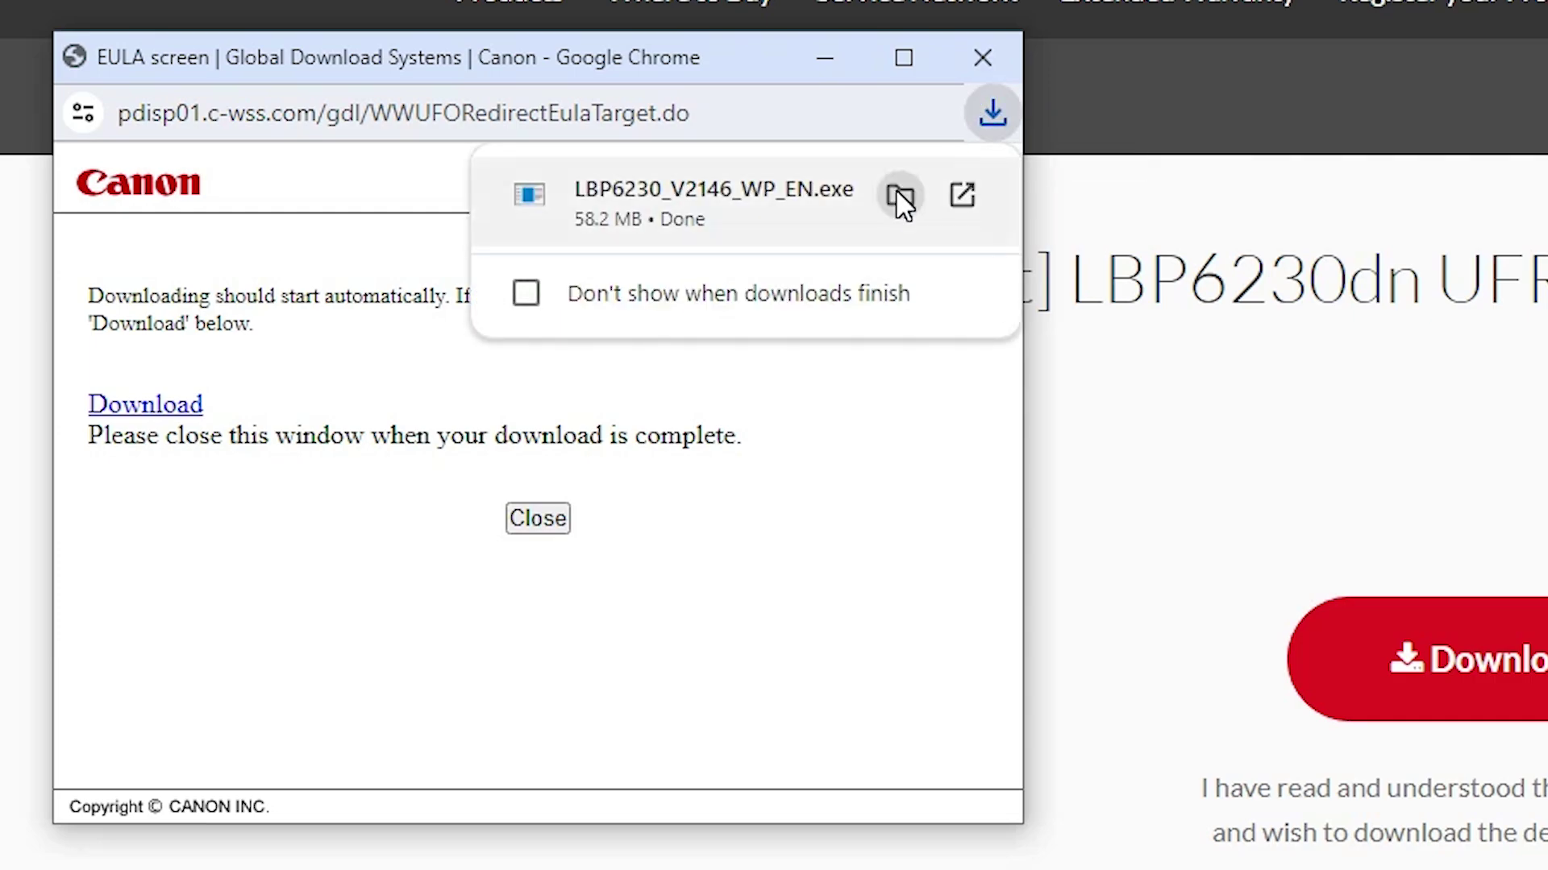
Move LBP6230_V2146_WP_EN.exe from the Downloads folder onto the desktop and close the folder window
click(901, 198)
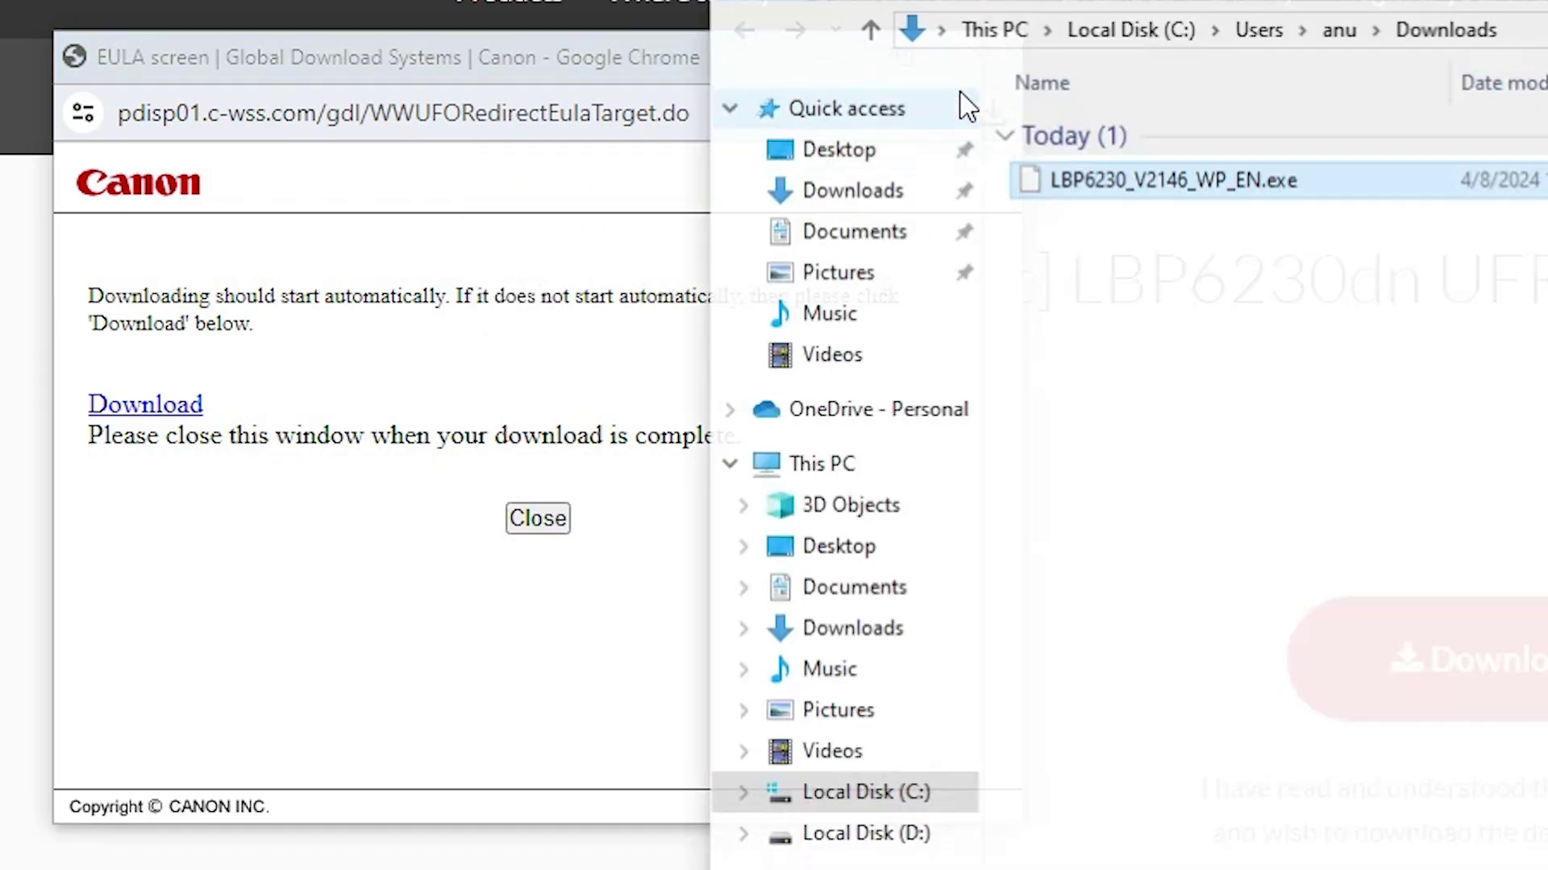
click(612, 93)
click(985, 64)
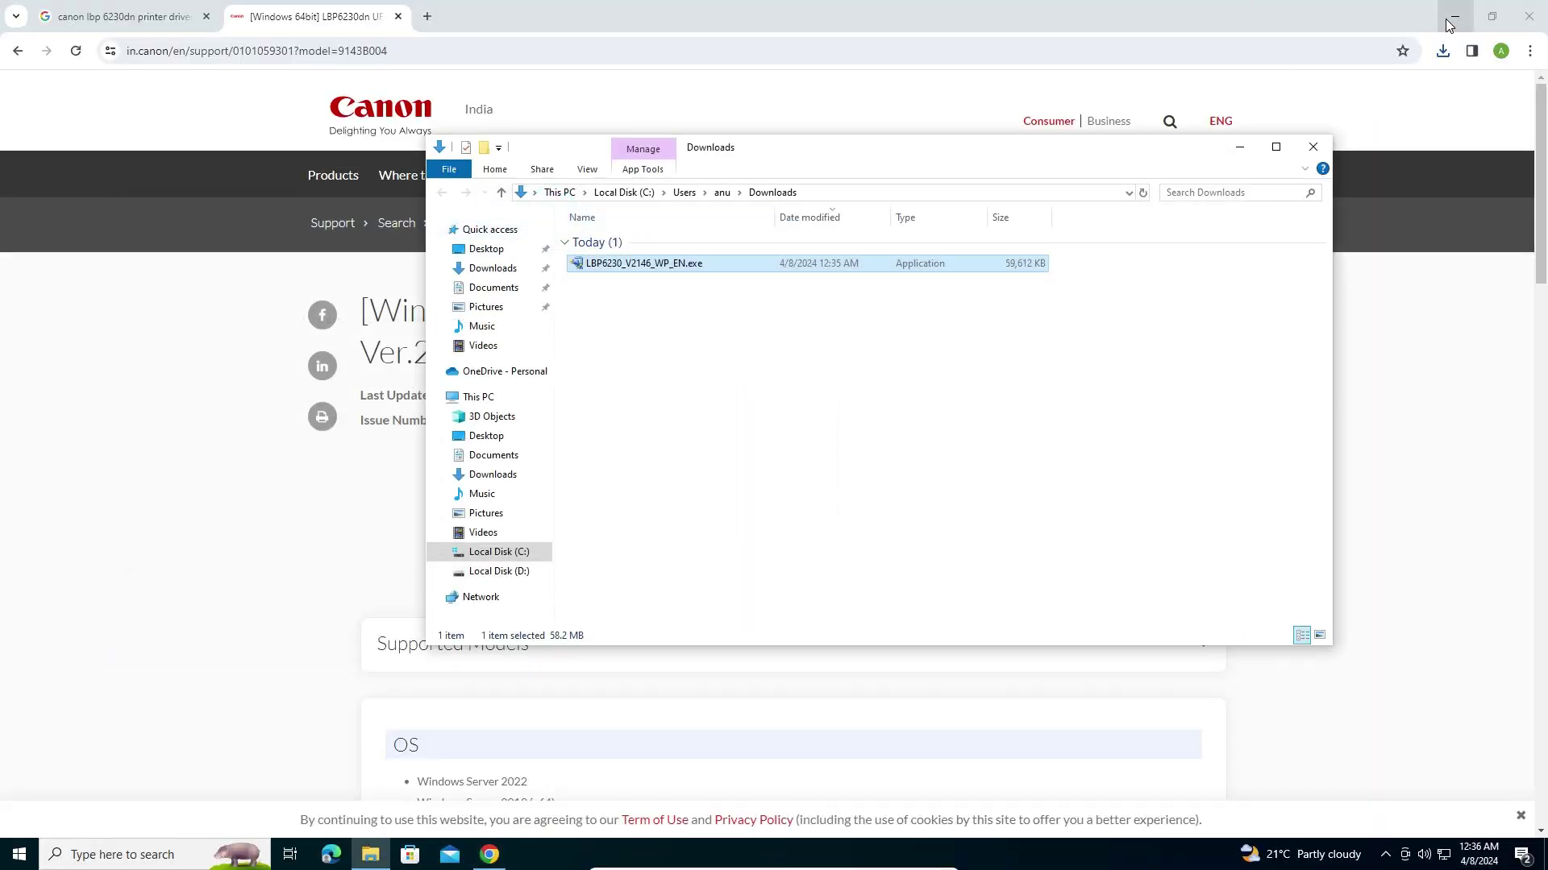
click(1451, 17)
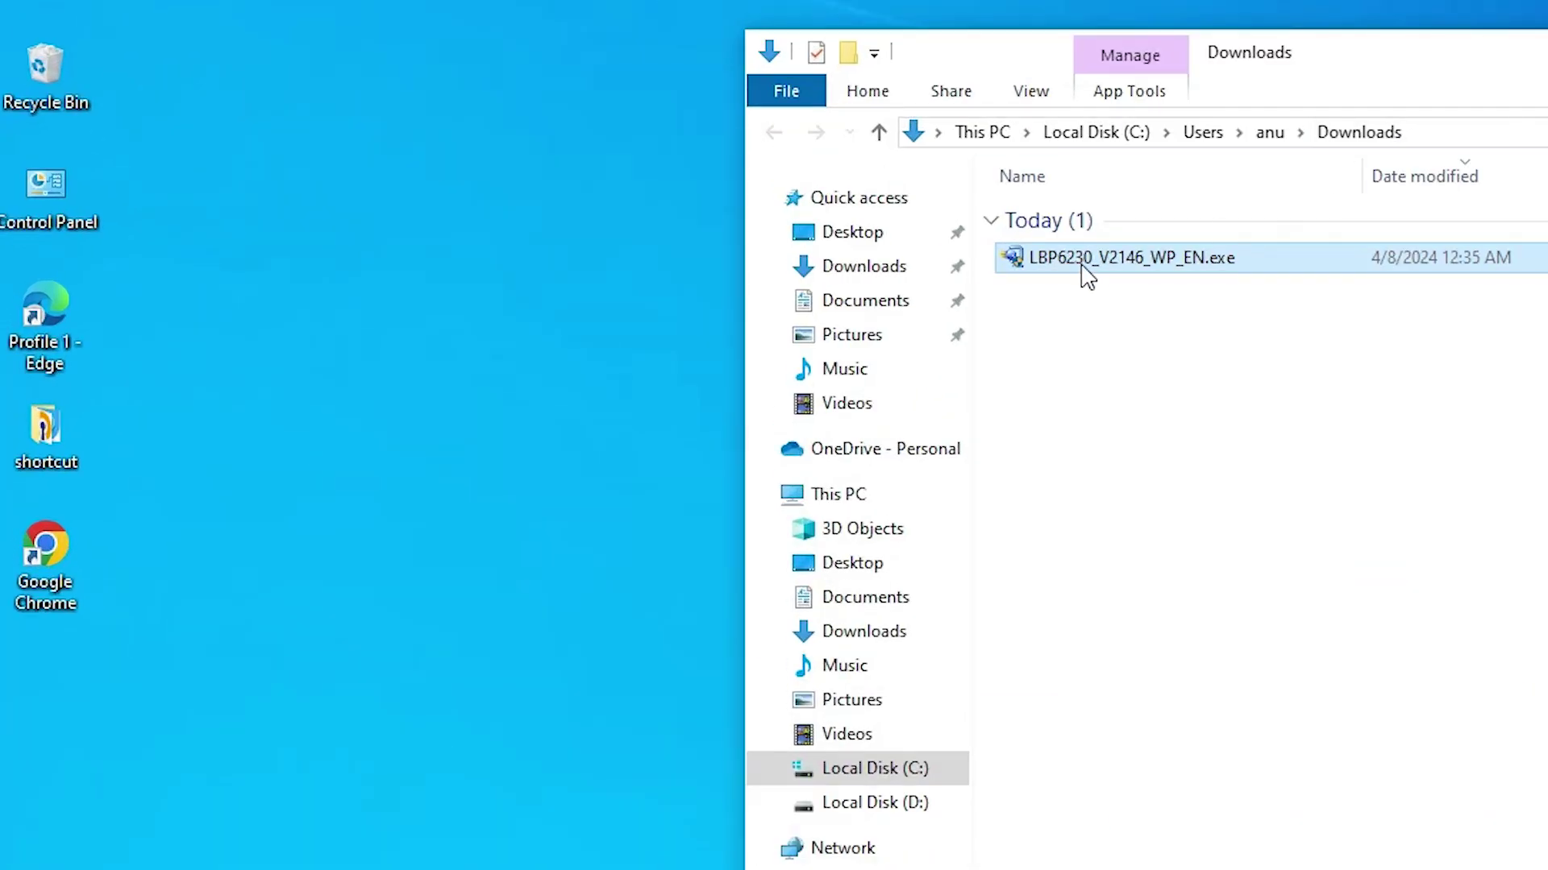
drag(1085, 274, 214, 525)
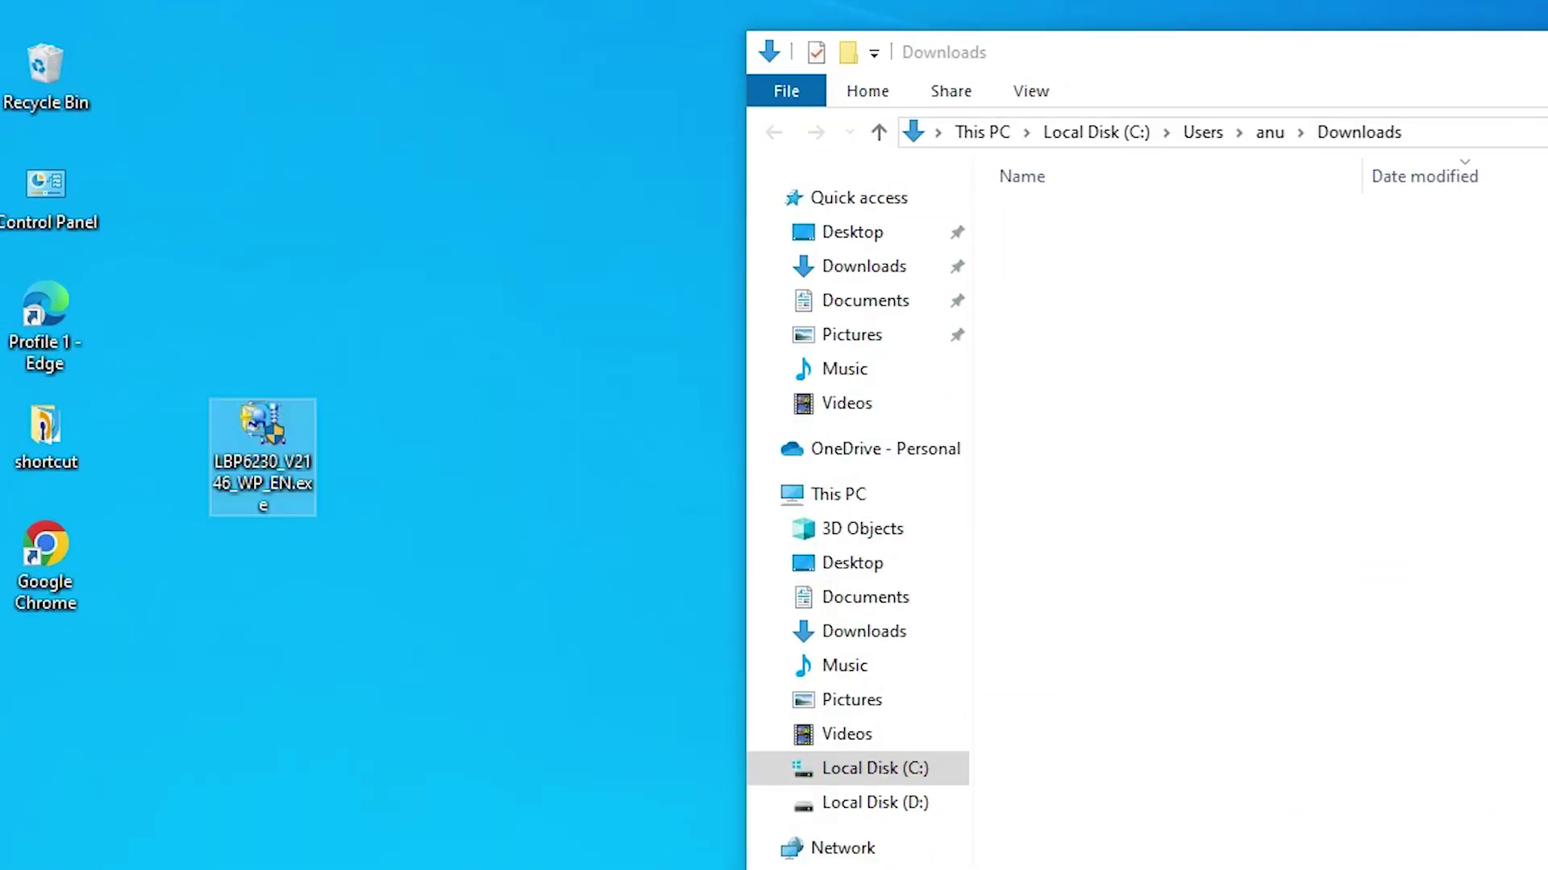
key(alt+F4)
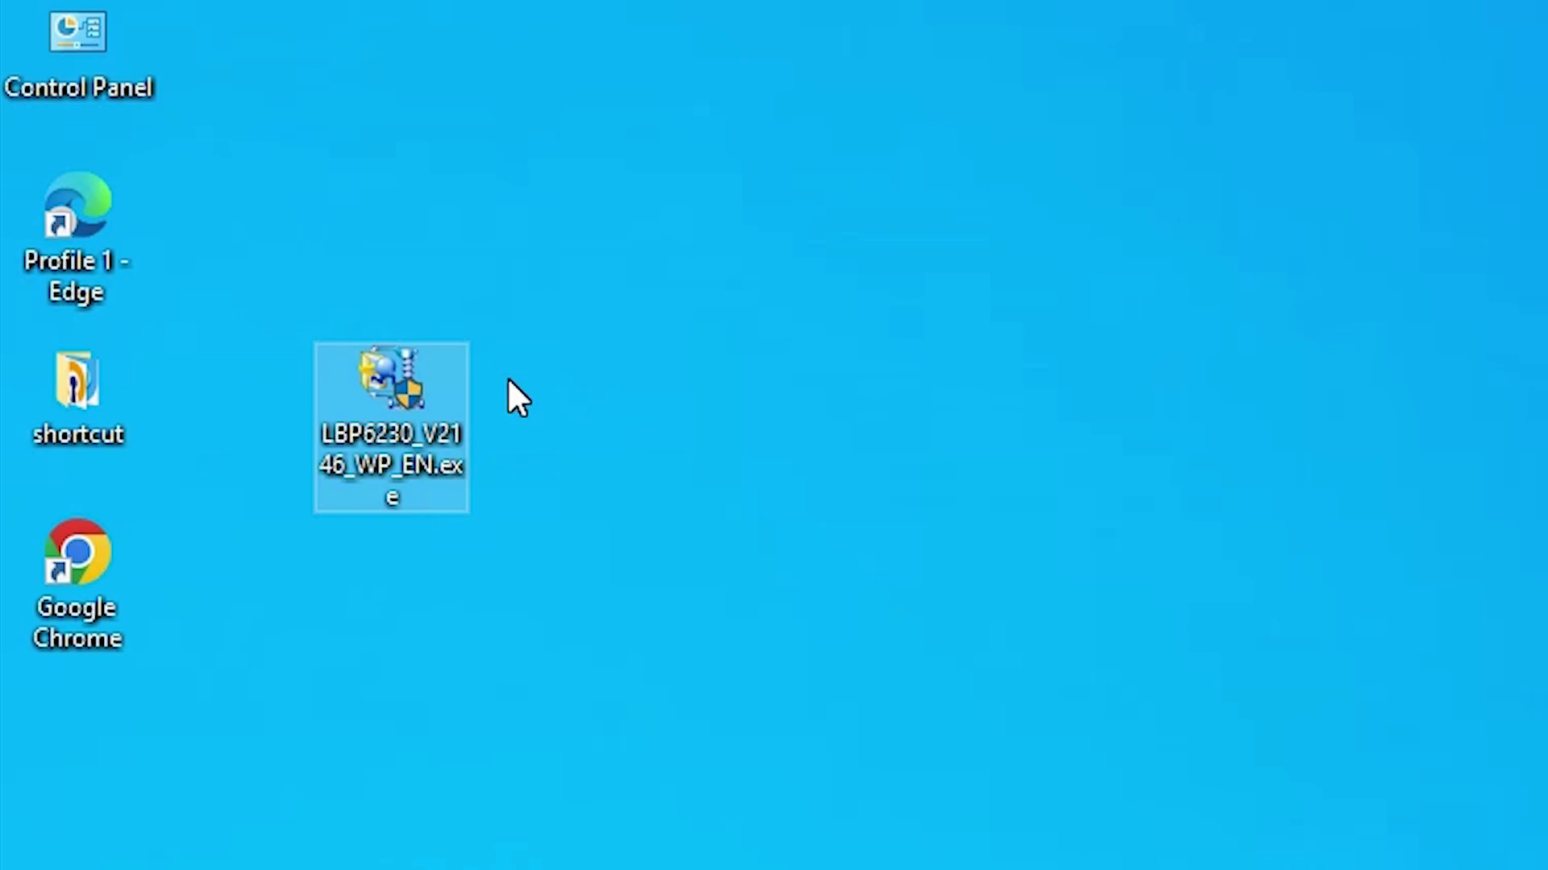
Extract LBP6230_V2146_WP_EN.exe with WinRAR's default settings into a desktop folder
drag(637, 258, 358, 556)
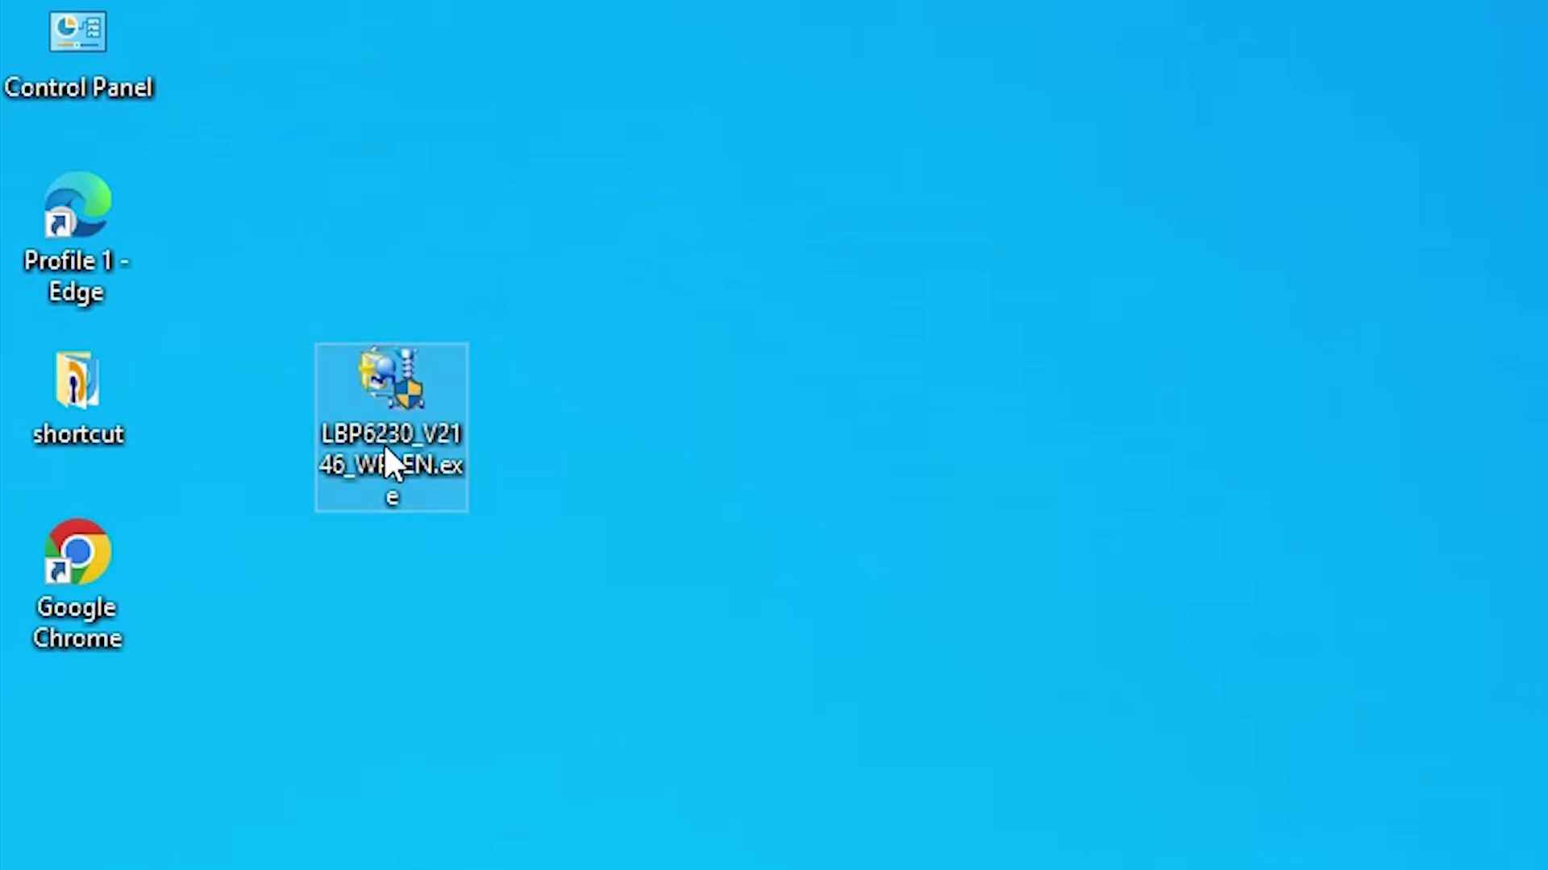
right_click(384, 442)
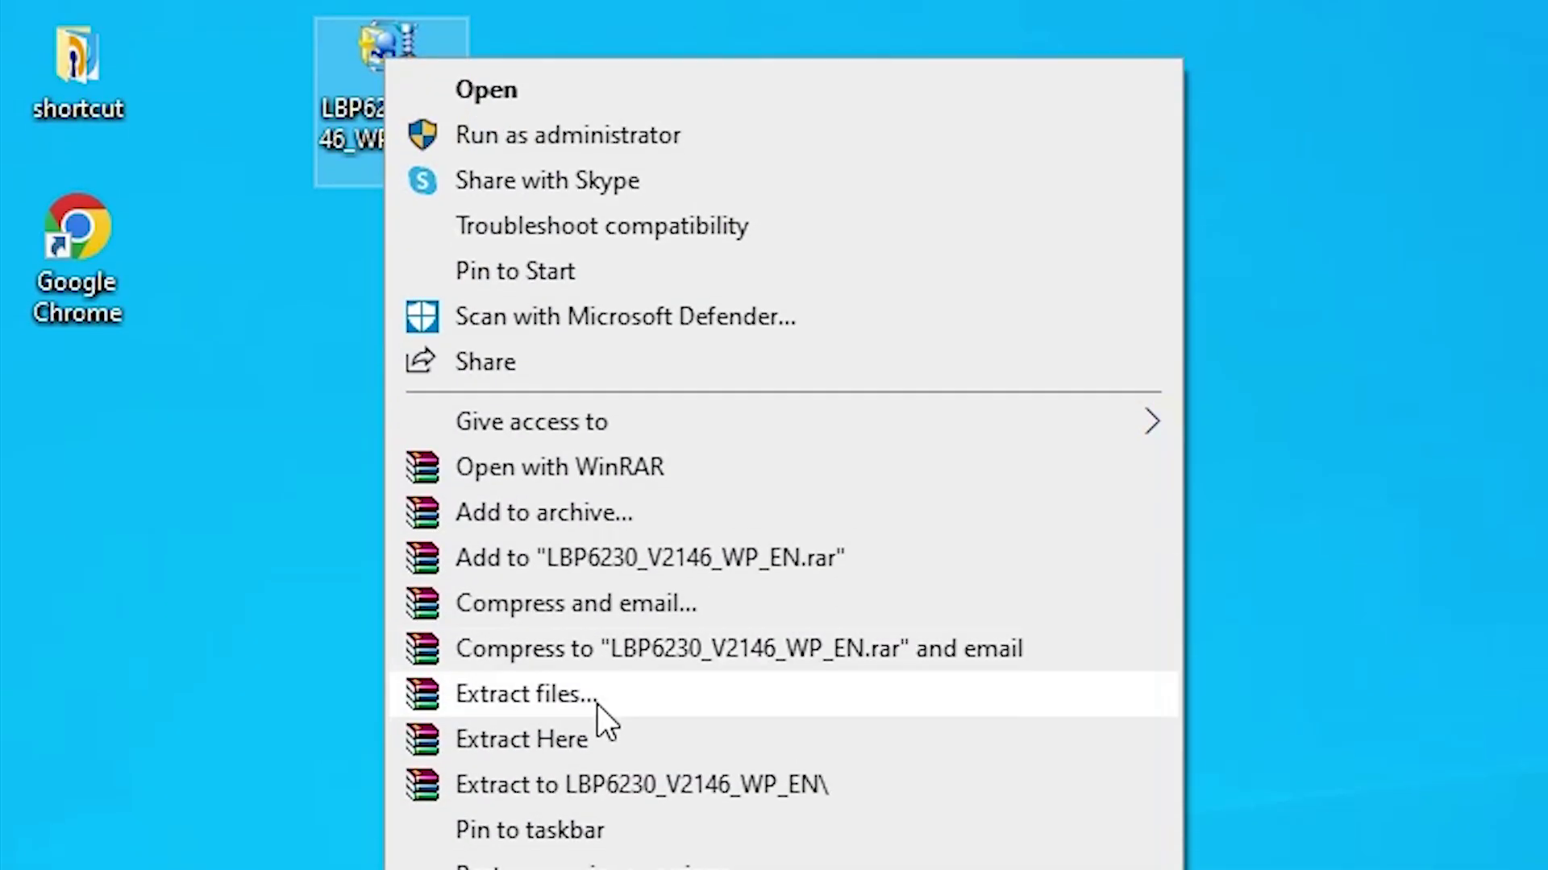
click(592, 702)
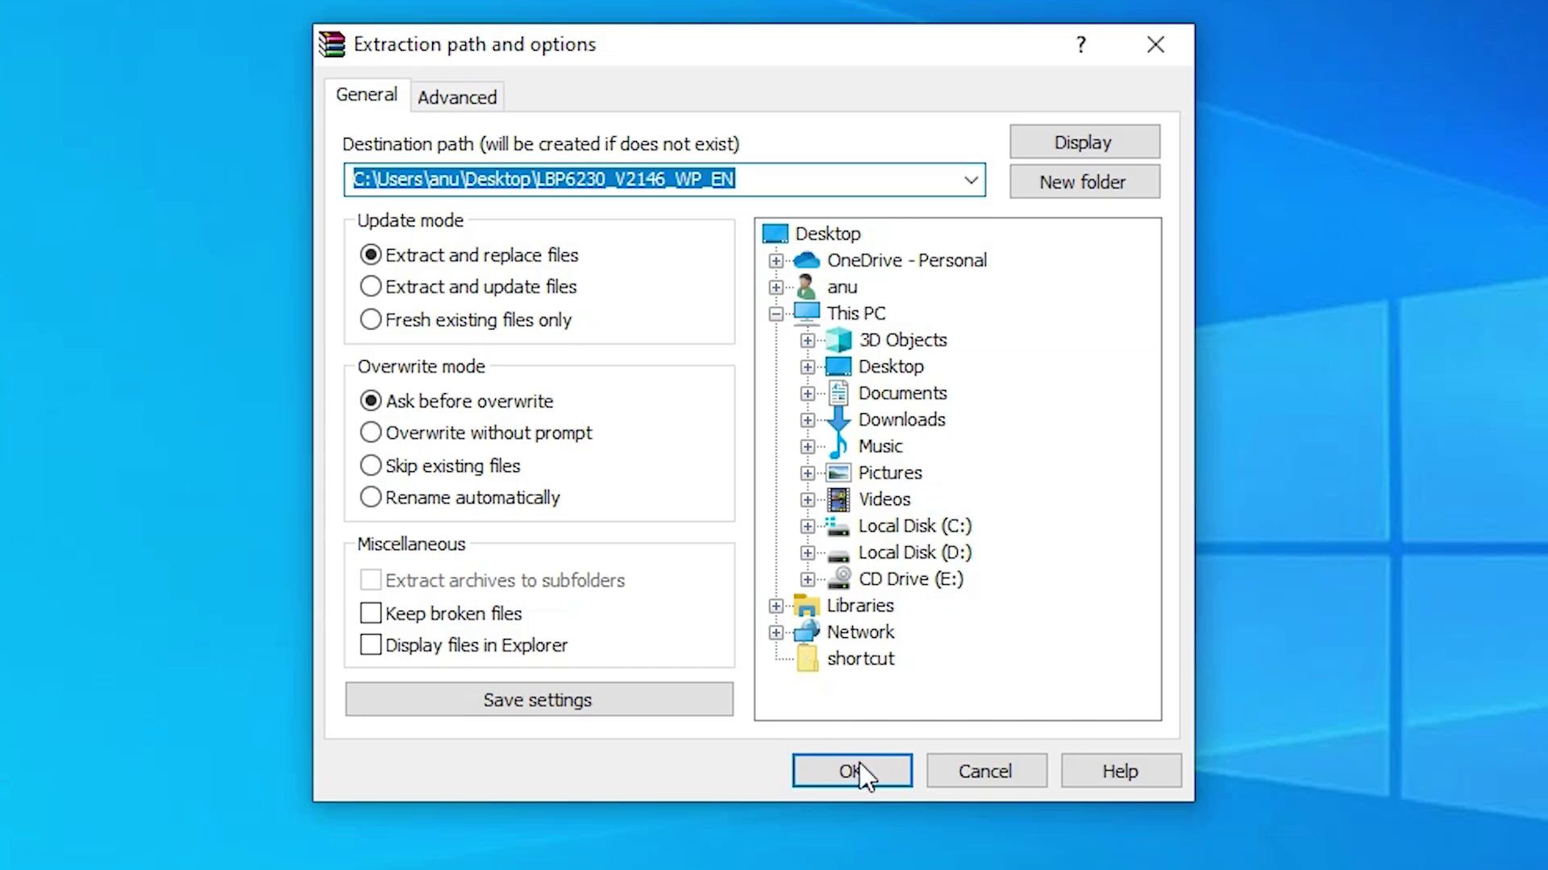
click(854, 771)
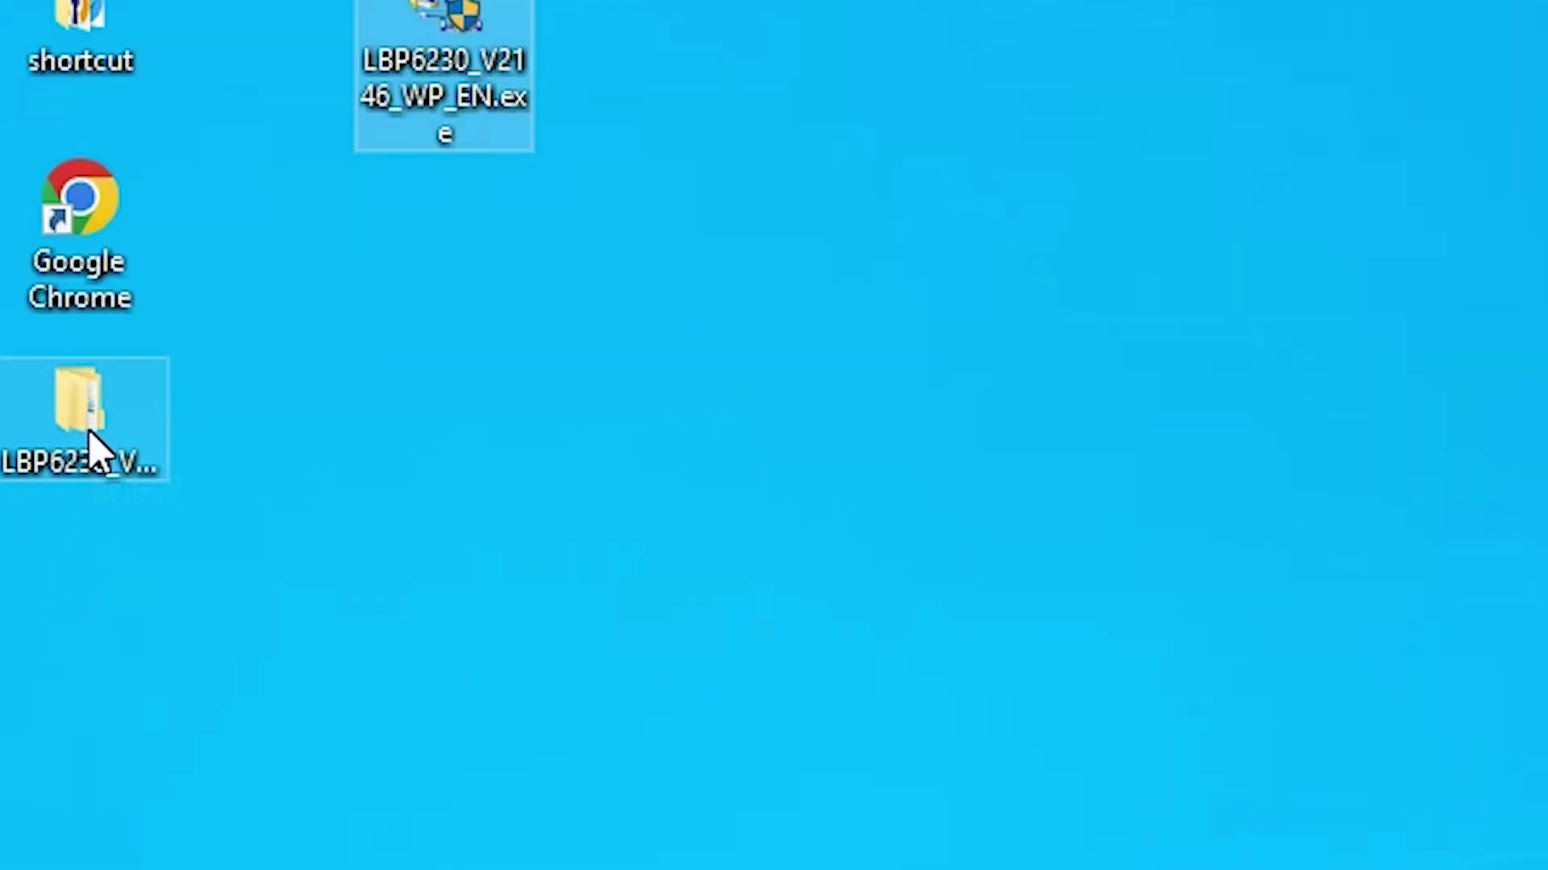
Browse the extracted folder to UFRII\uk_eng\x64\Driver to confirm CNLB0KA64.INF, then close the window
double_click(90, 447)
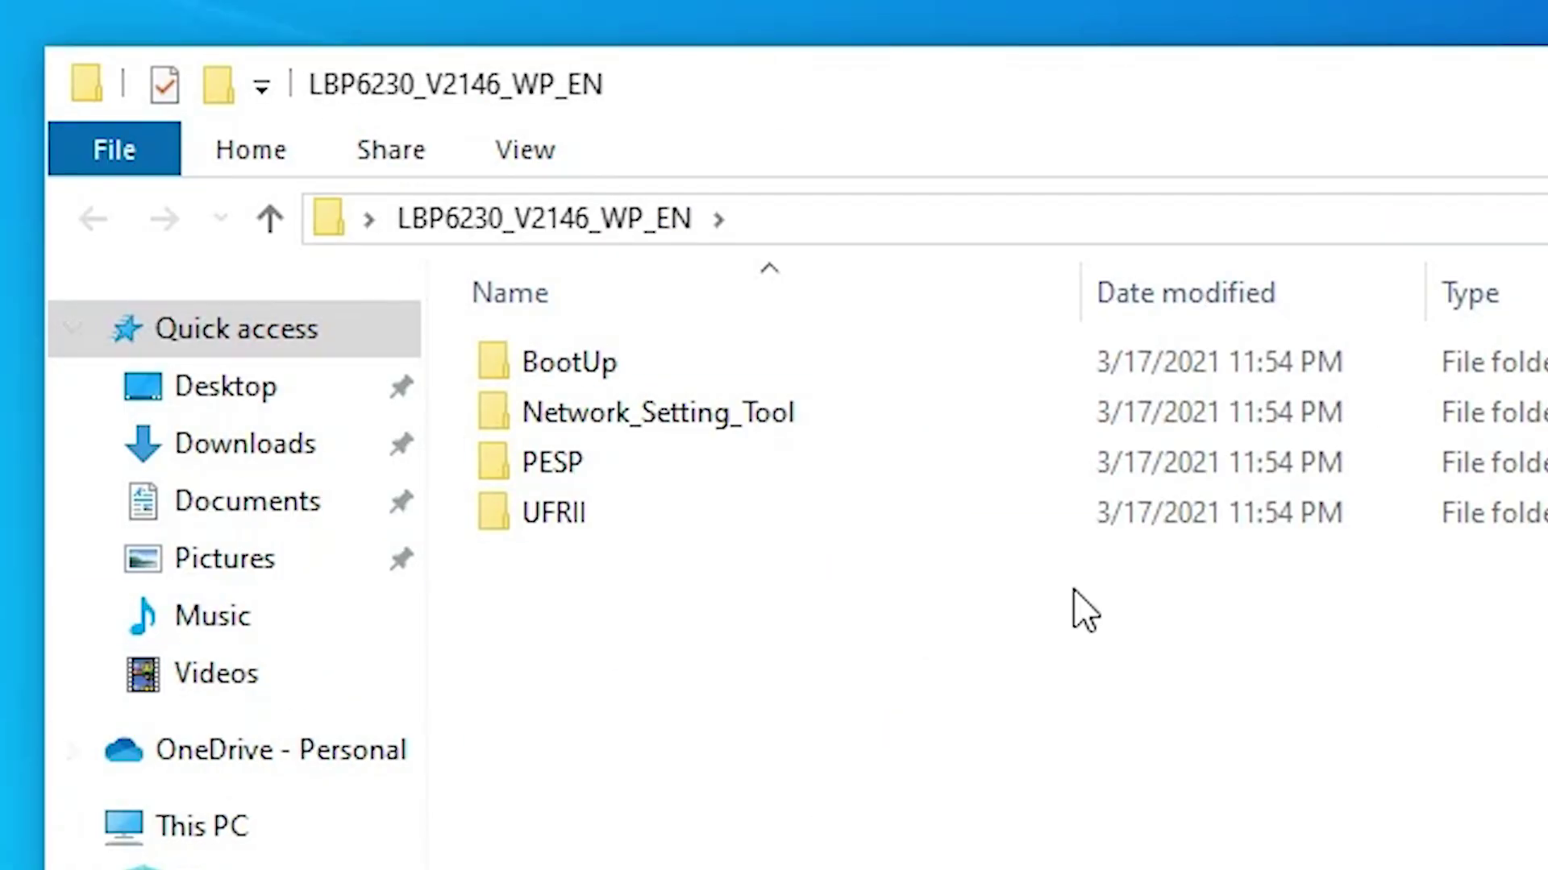
double_click(601, 516)
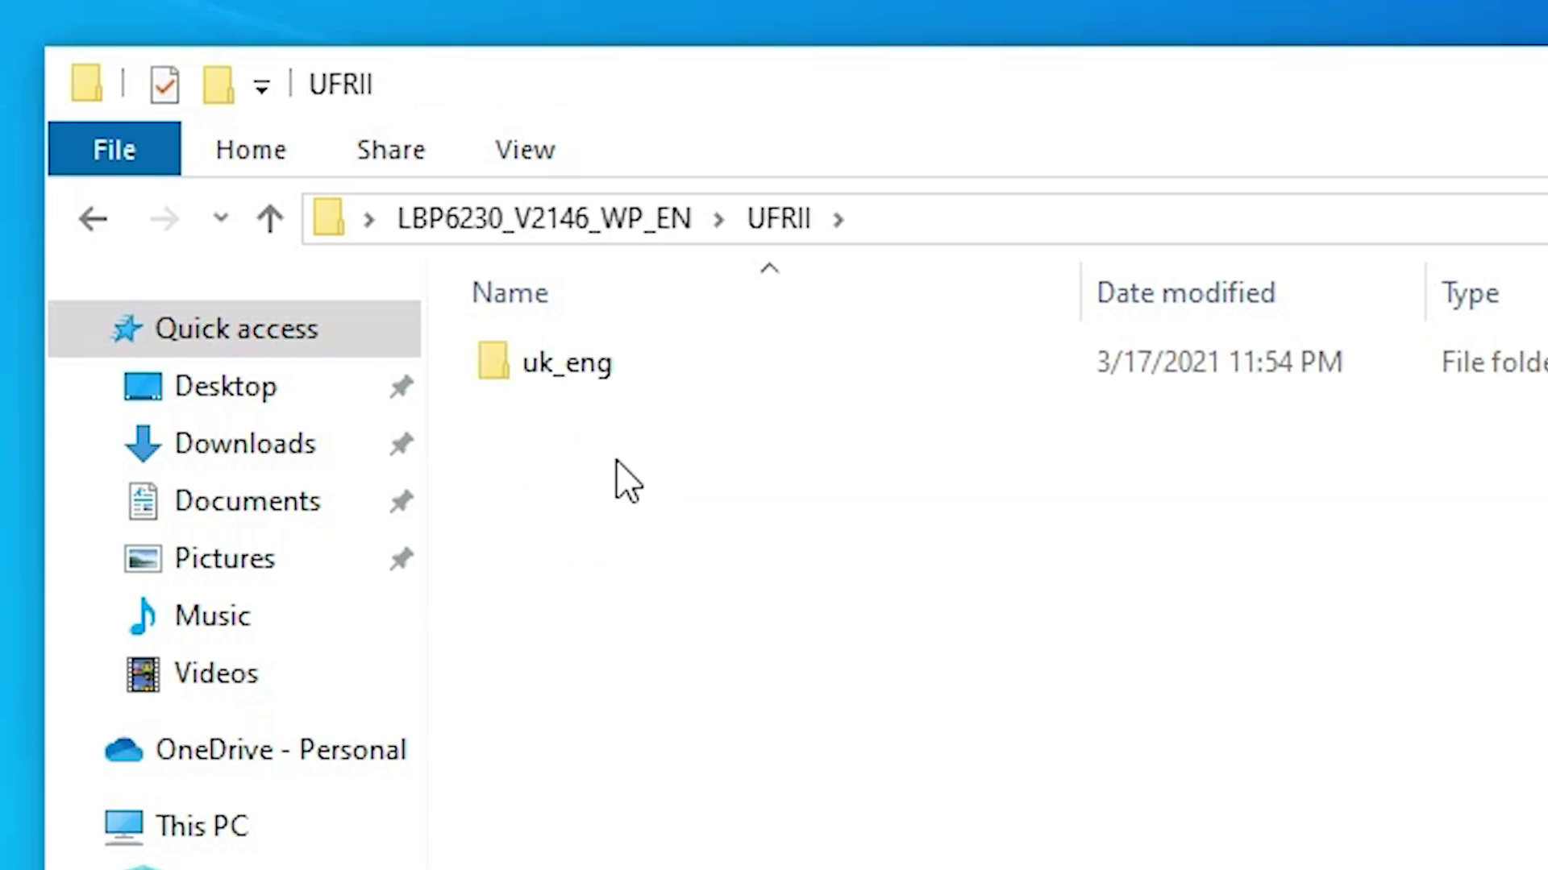
double_click(558, 373)
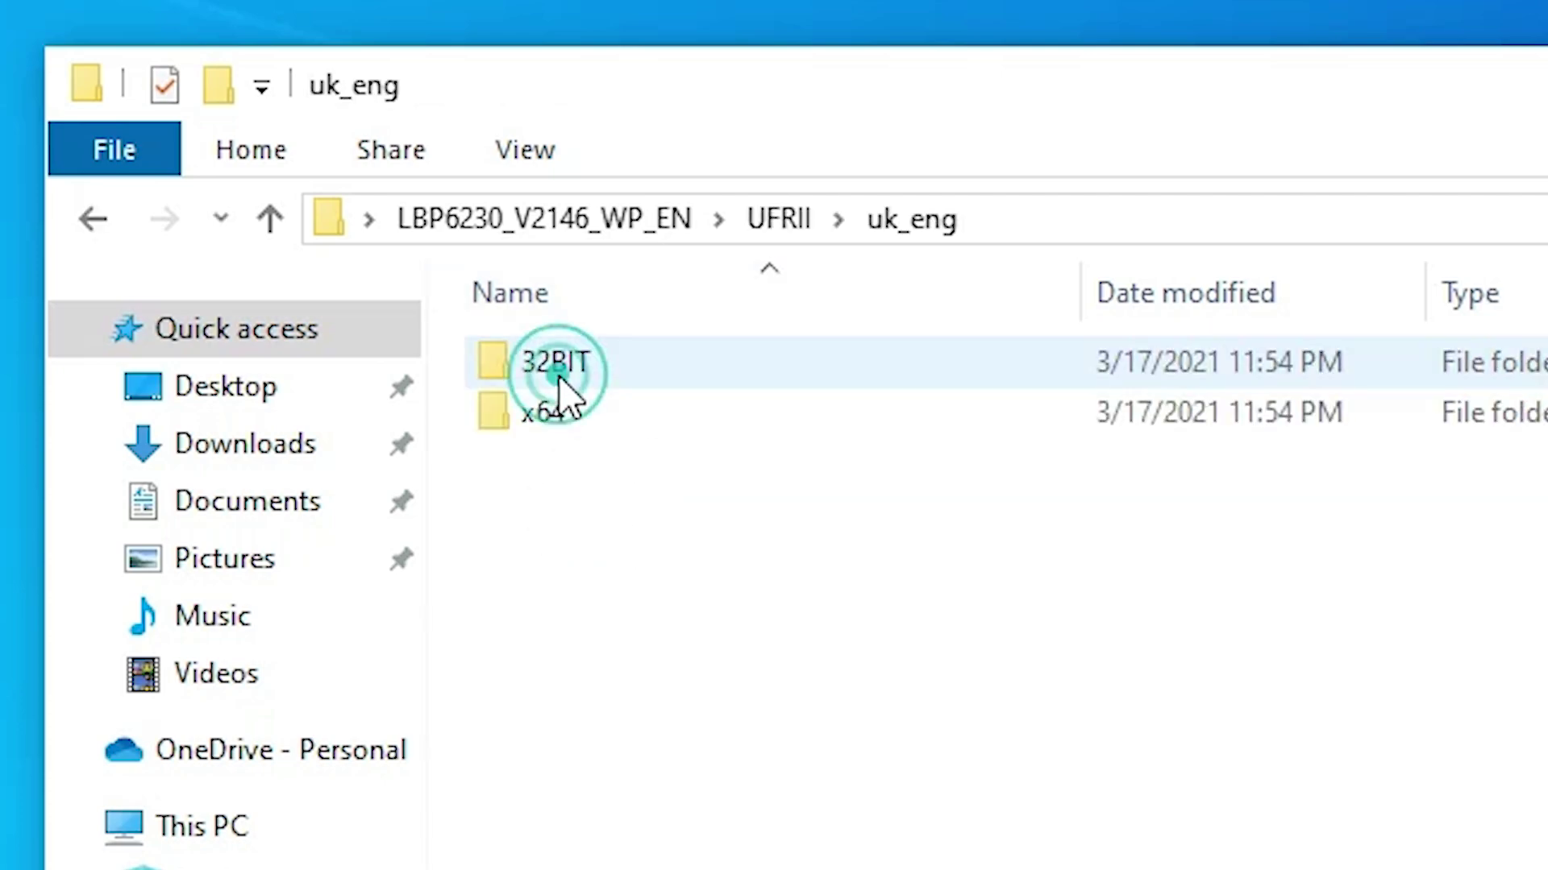
double_click(591, 414)
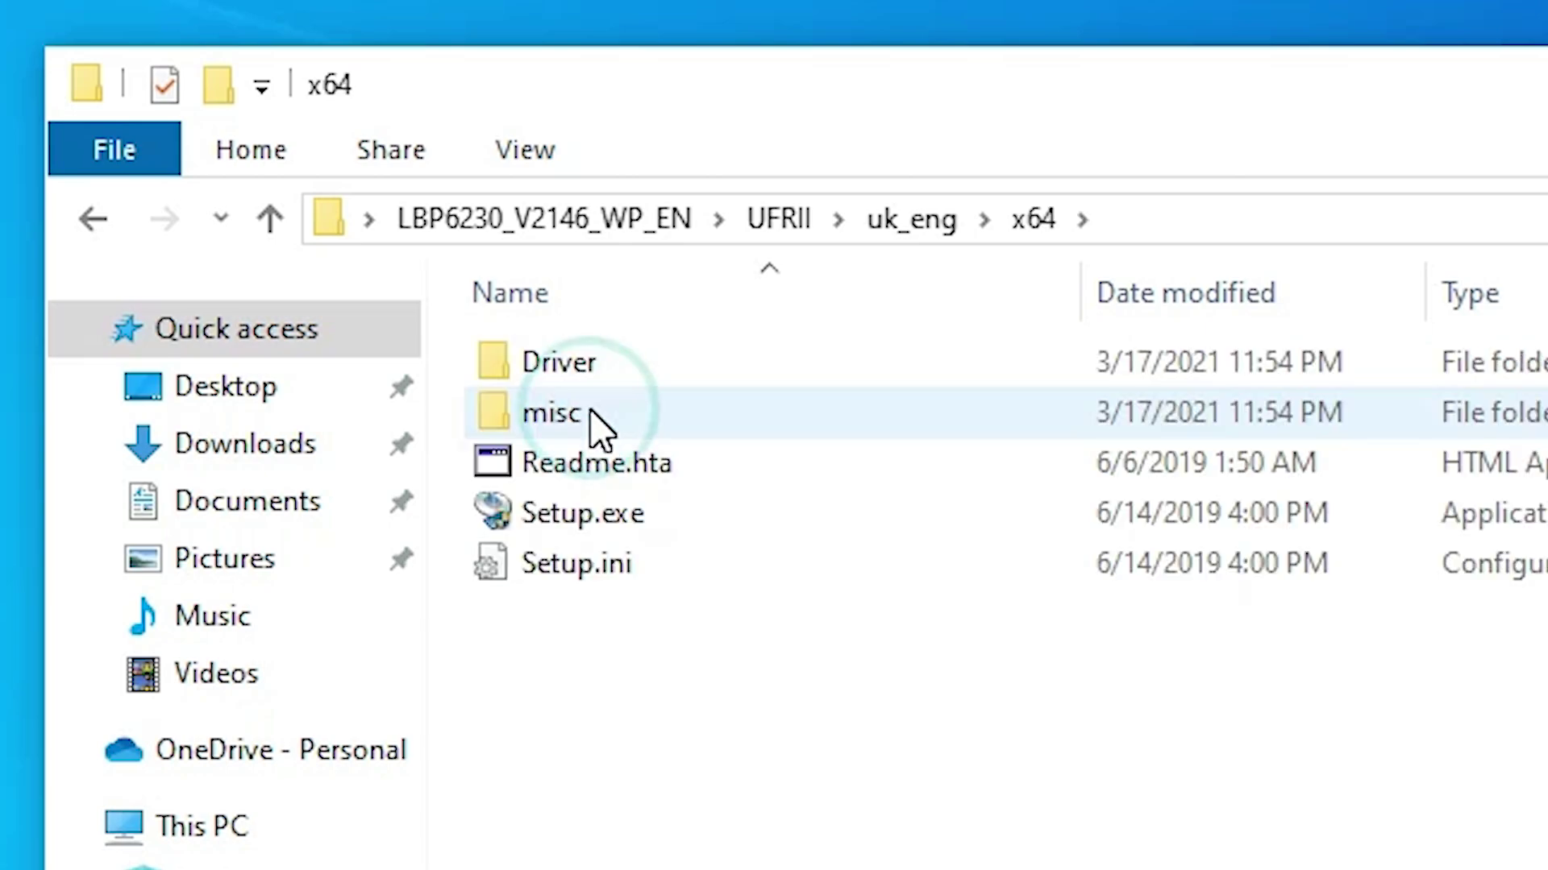
double_click(603, 362)
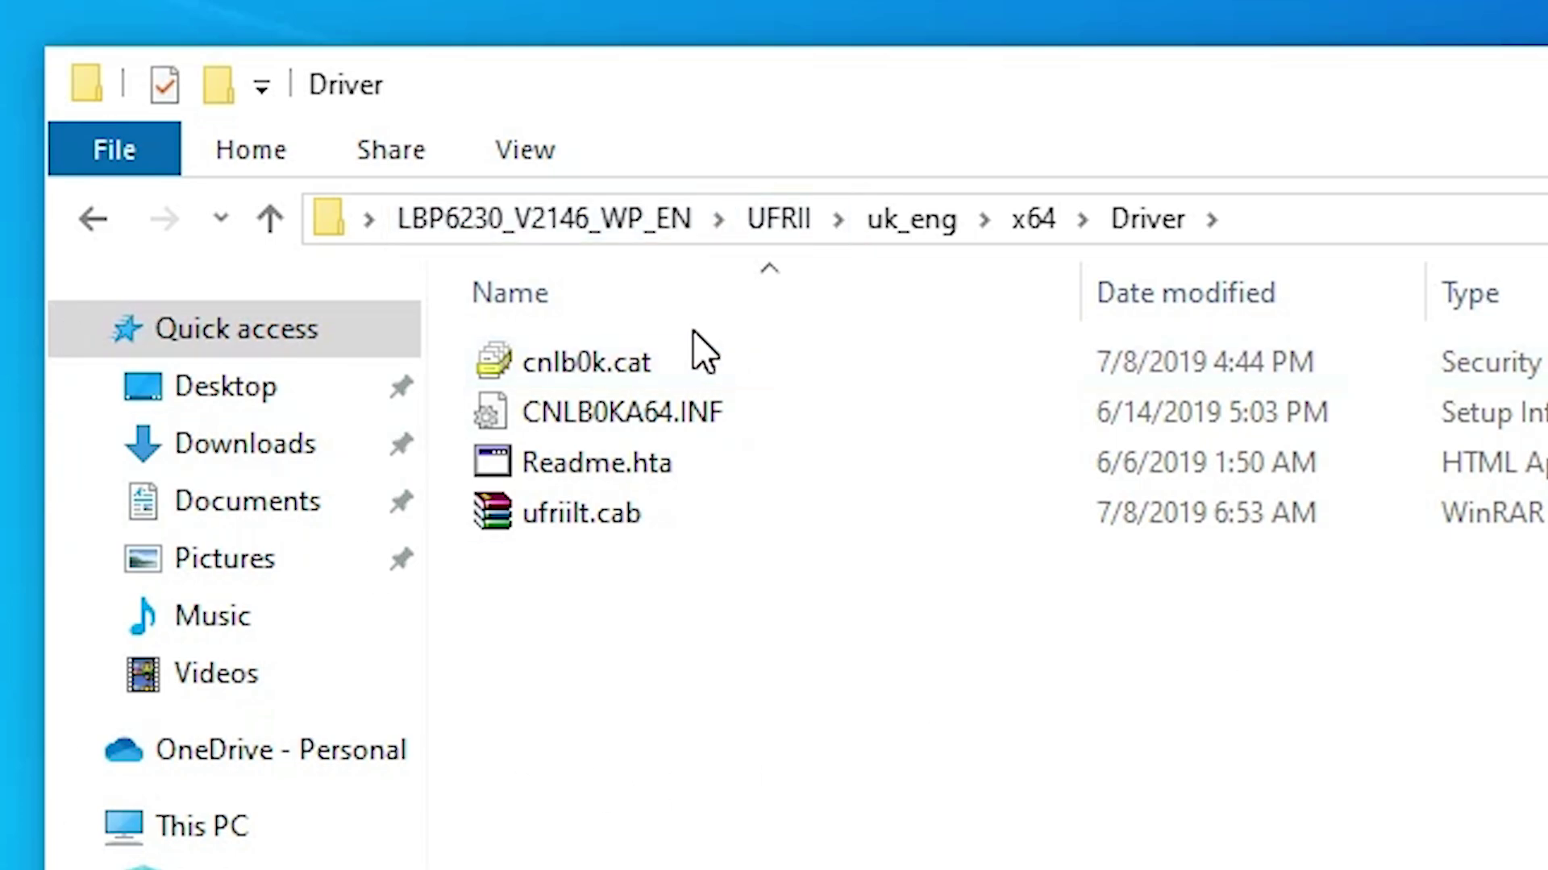
click(1318, 145)
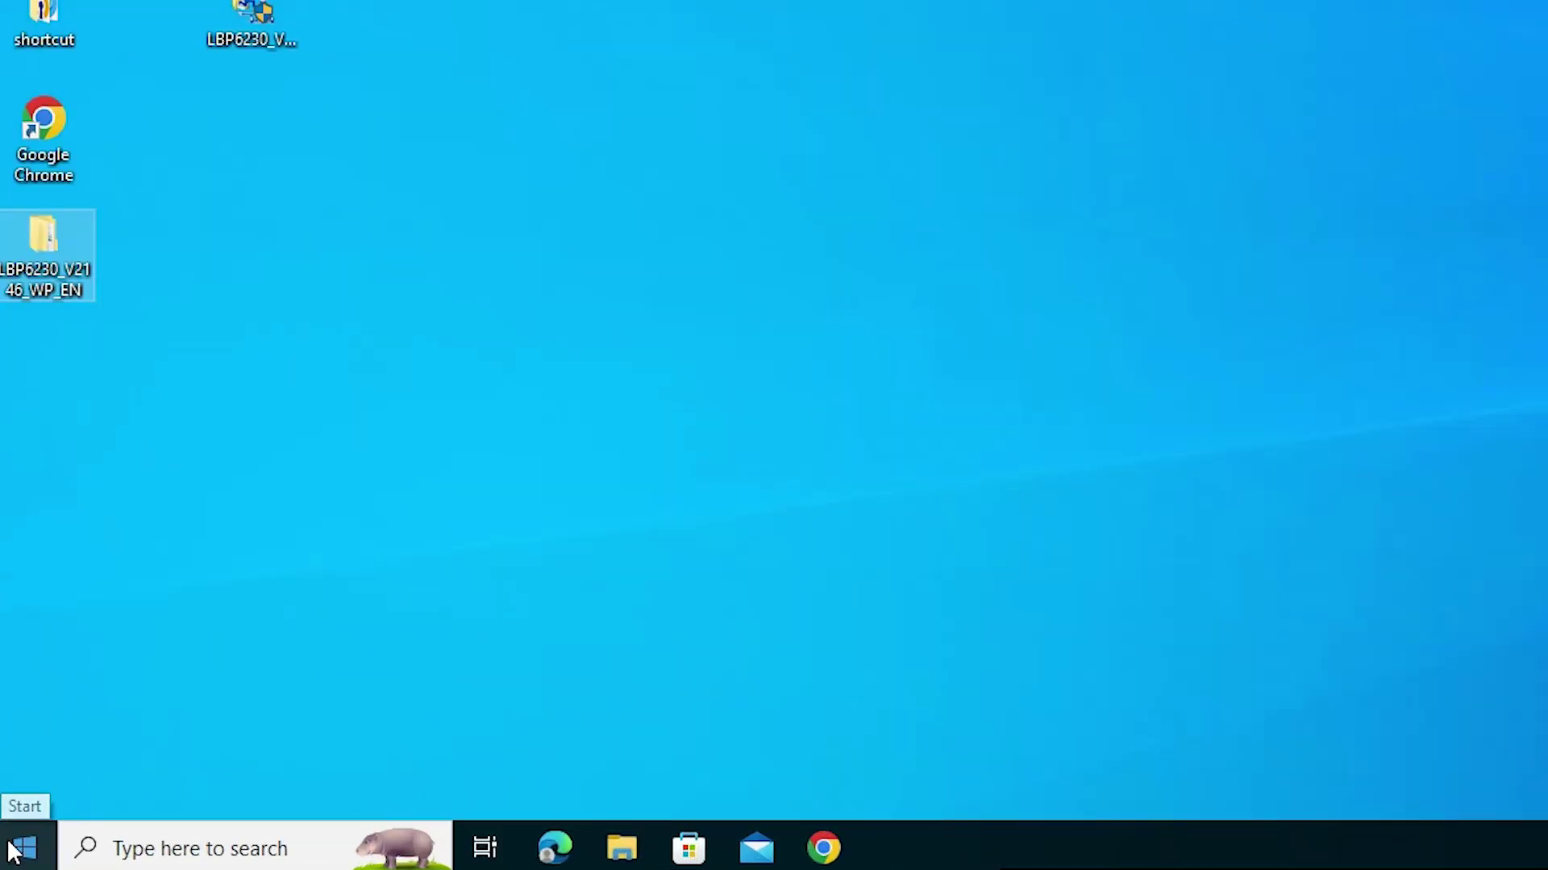
Search the Start menu for 'prin' and open the Printers & scanners settings
click(18, 849)
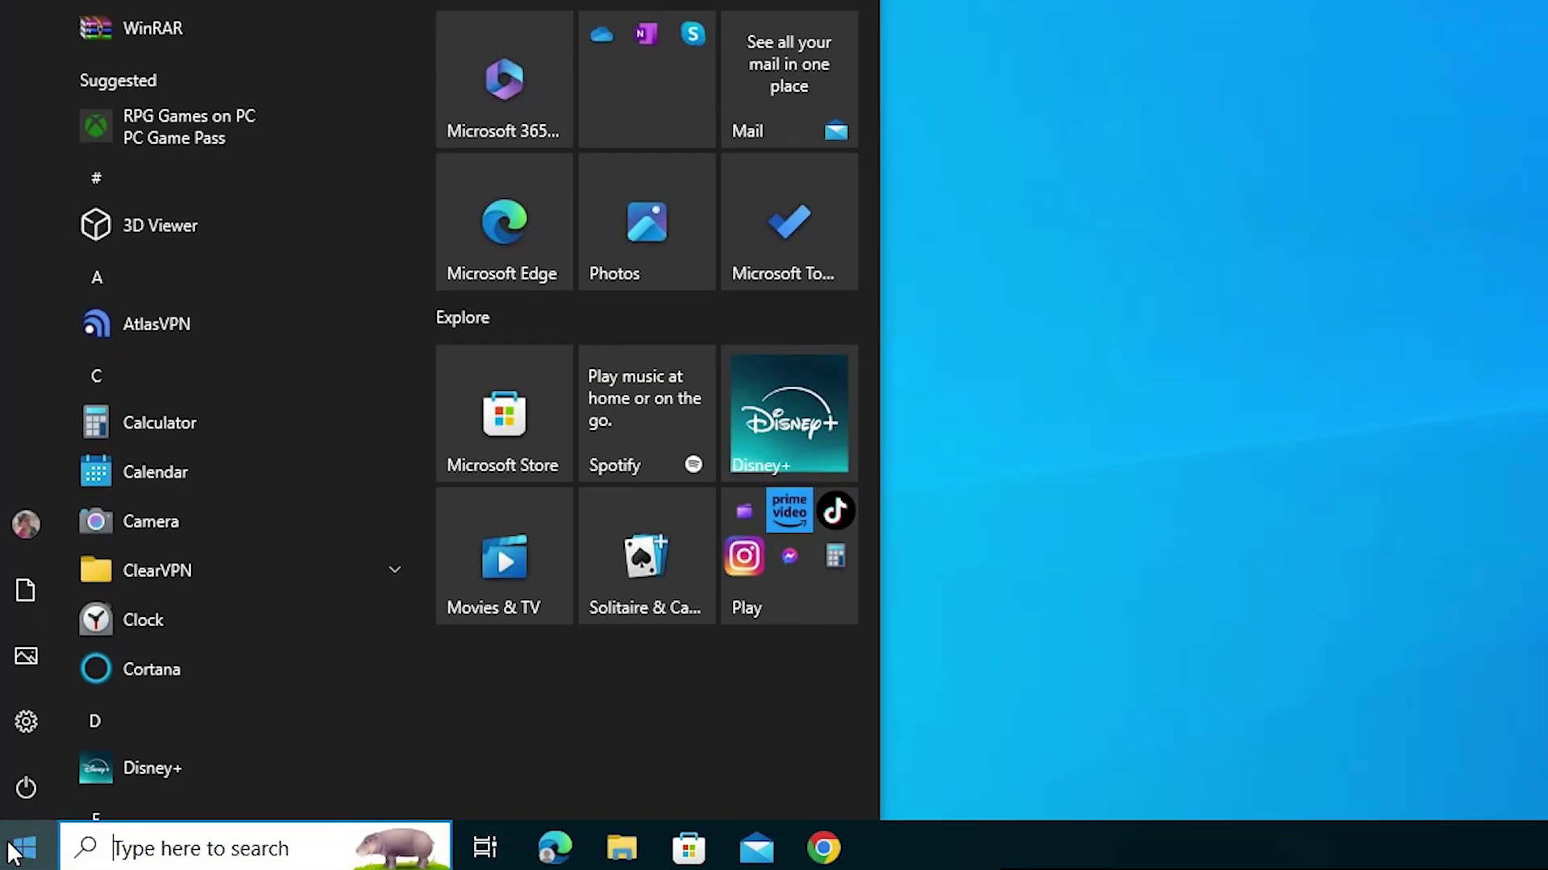
text(prin)
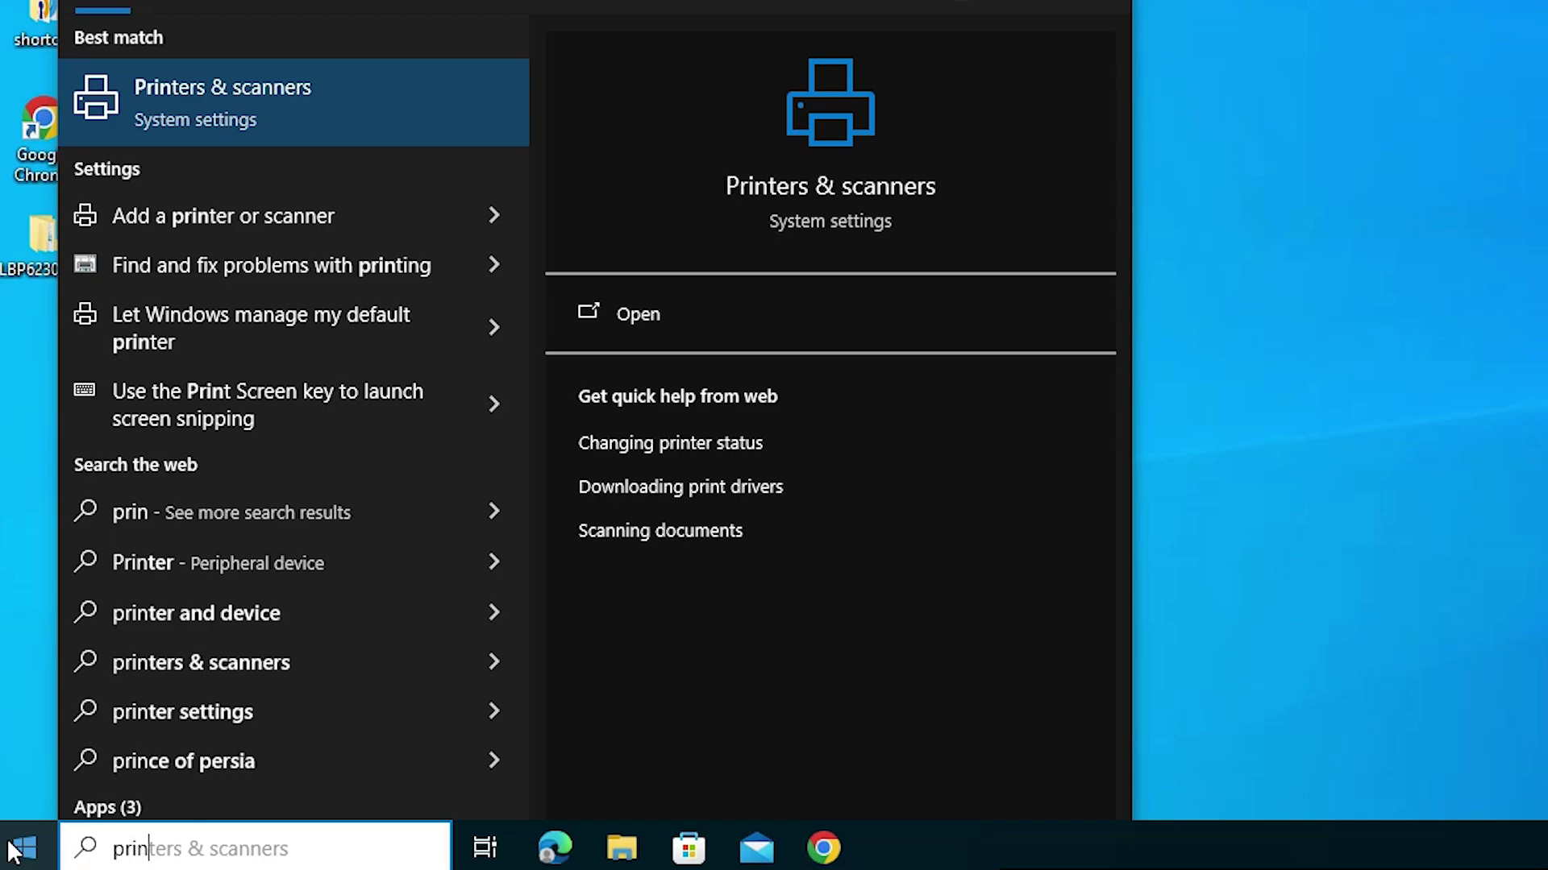
click(322, 100)
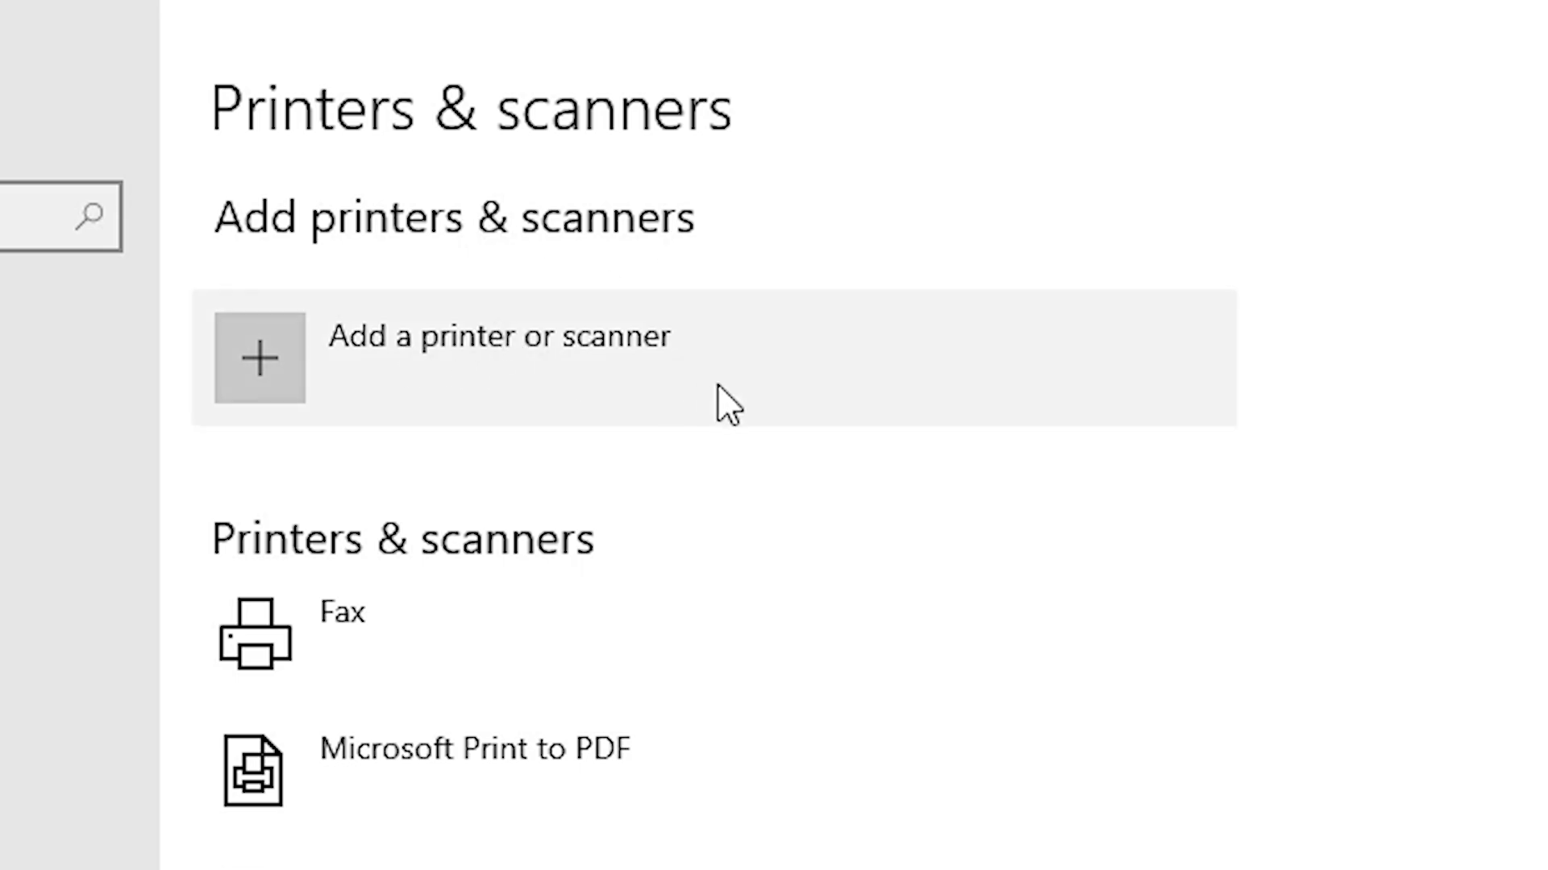
Choose Add a printer or scanner, then 'The printer that I want isn't listed'
click(387, 363)
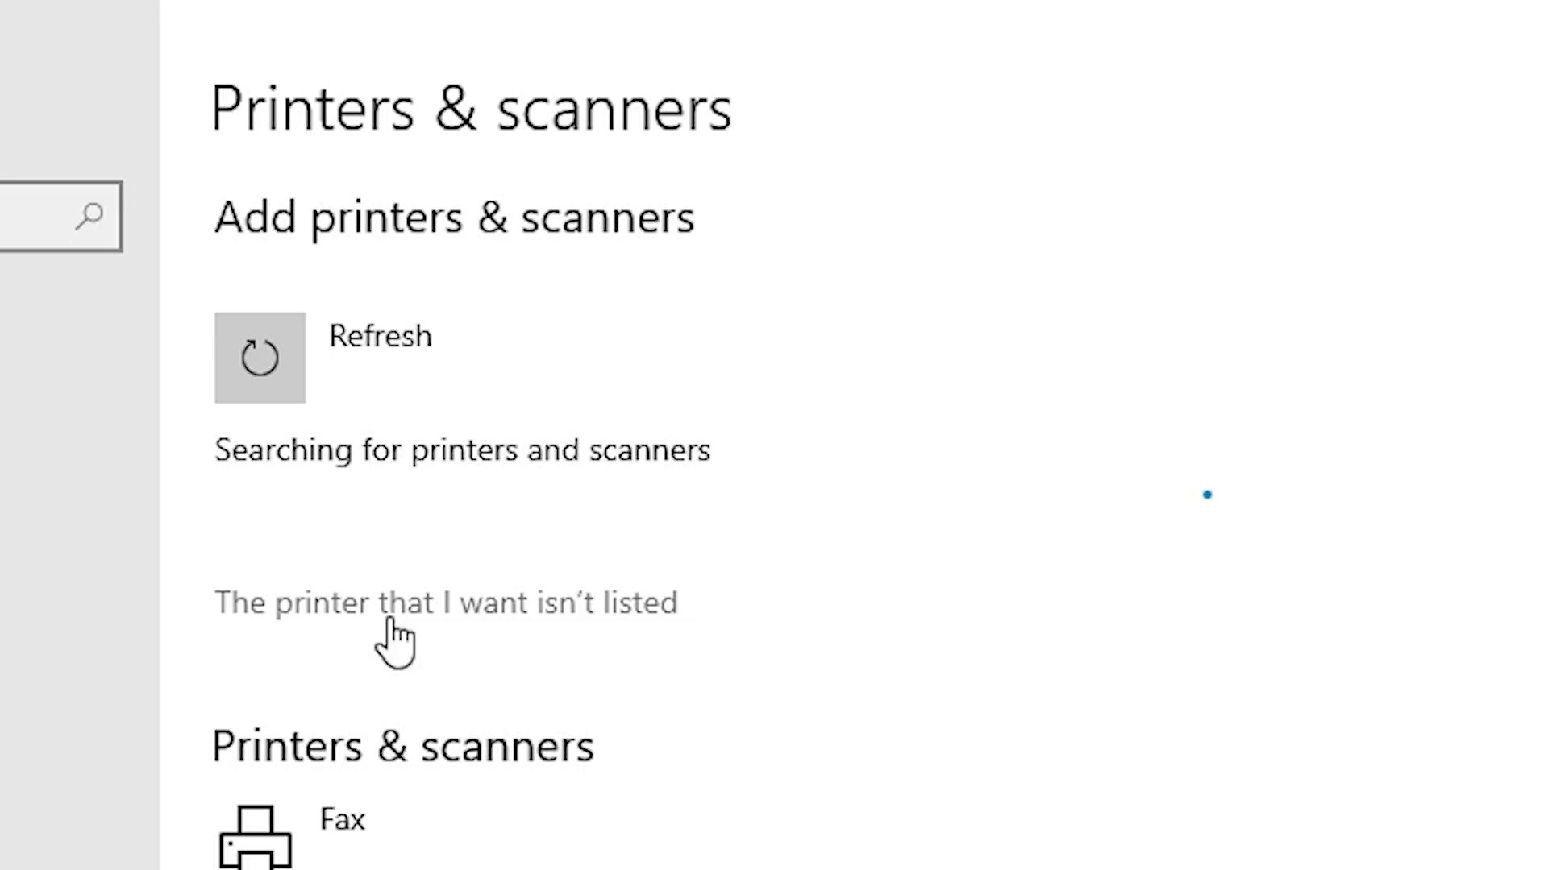
click(587, 607)
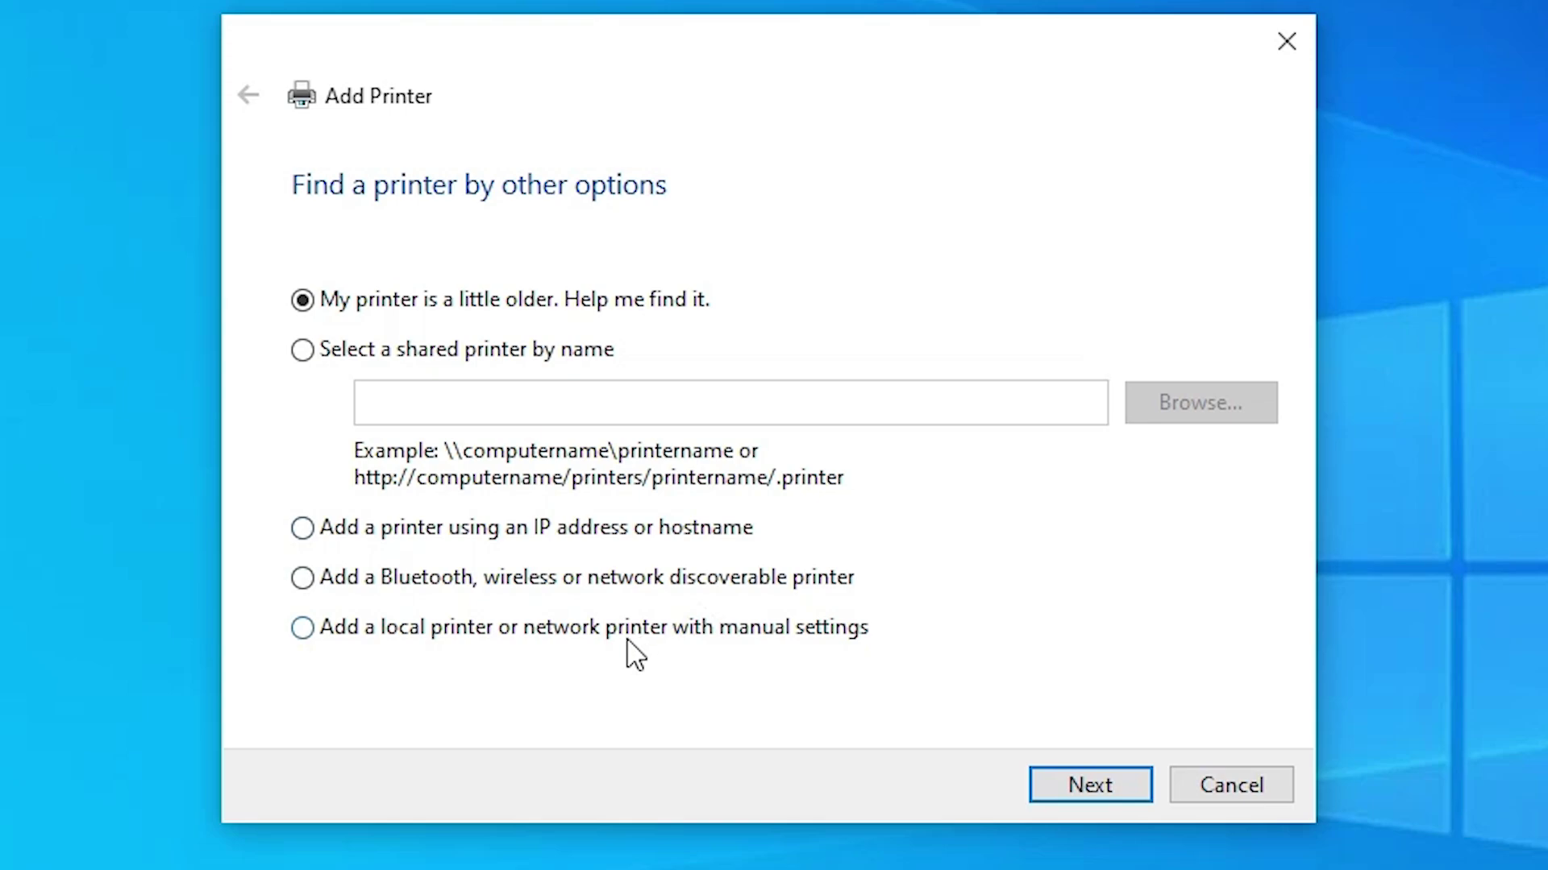
Add a local printer with manual settings using the existing USB001 (Local Port)
click(836, 637)
click(1116, 784)
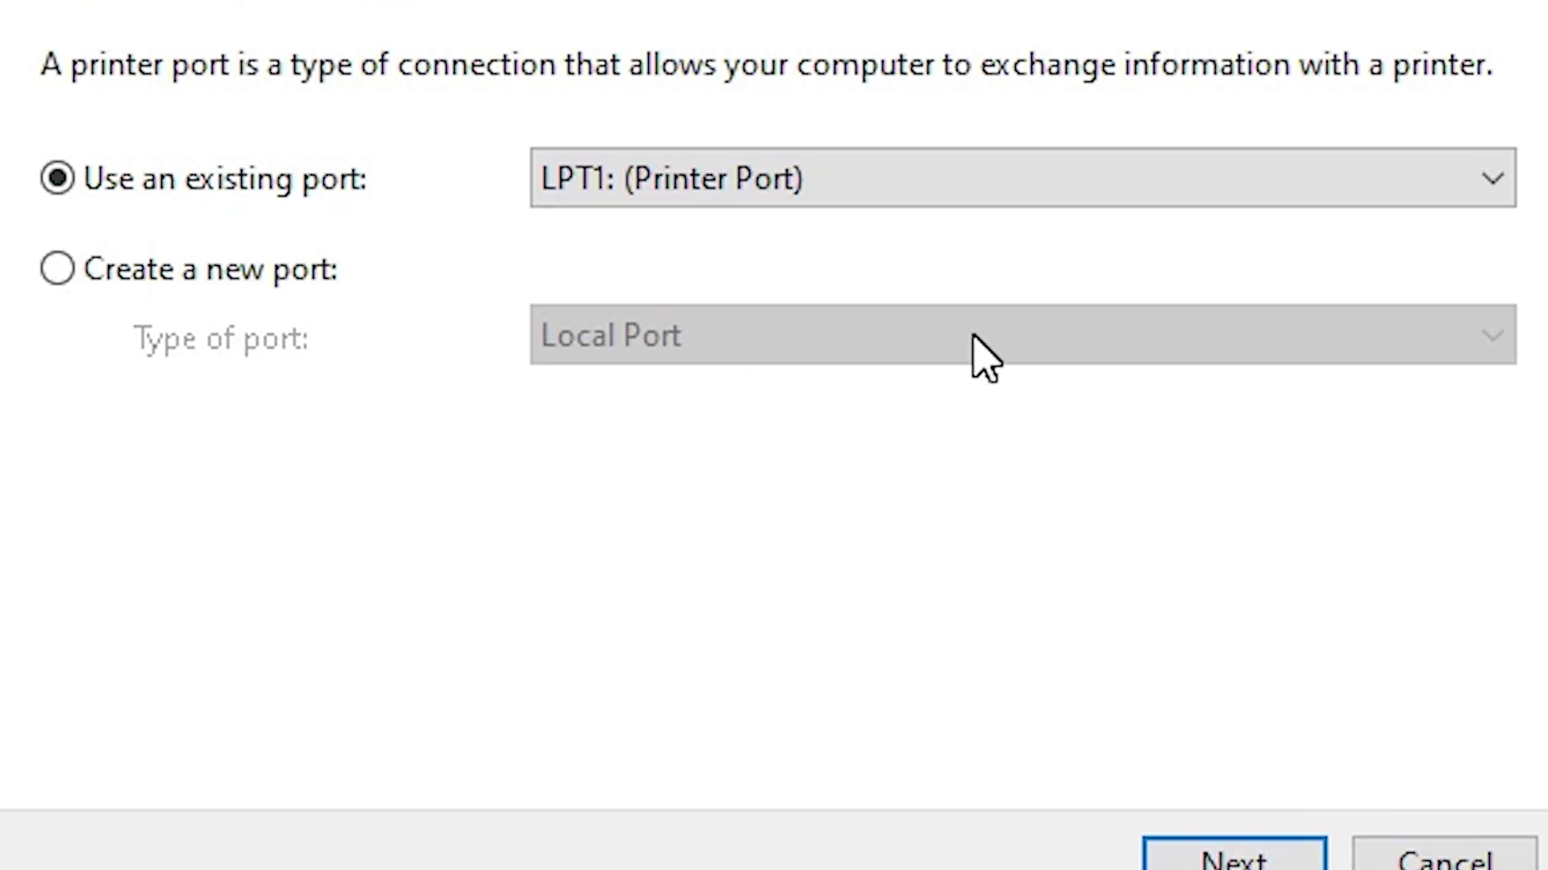
click(730, 197)
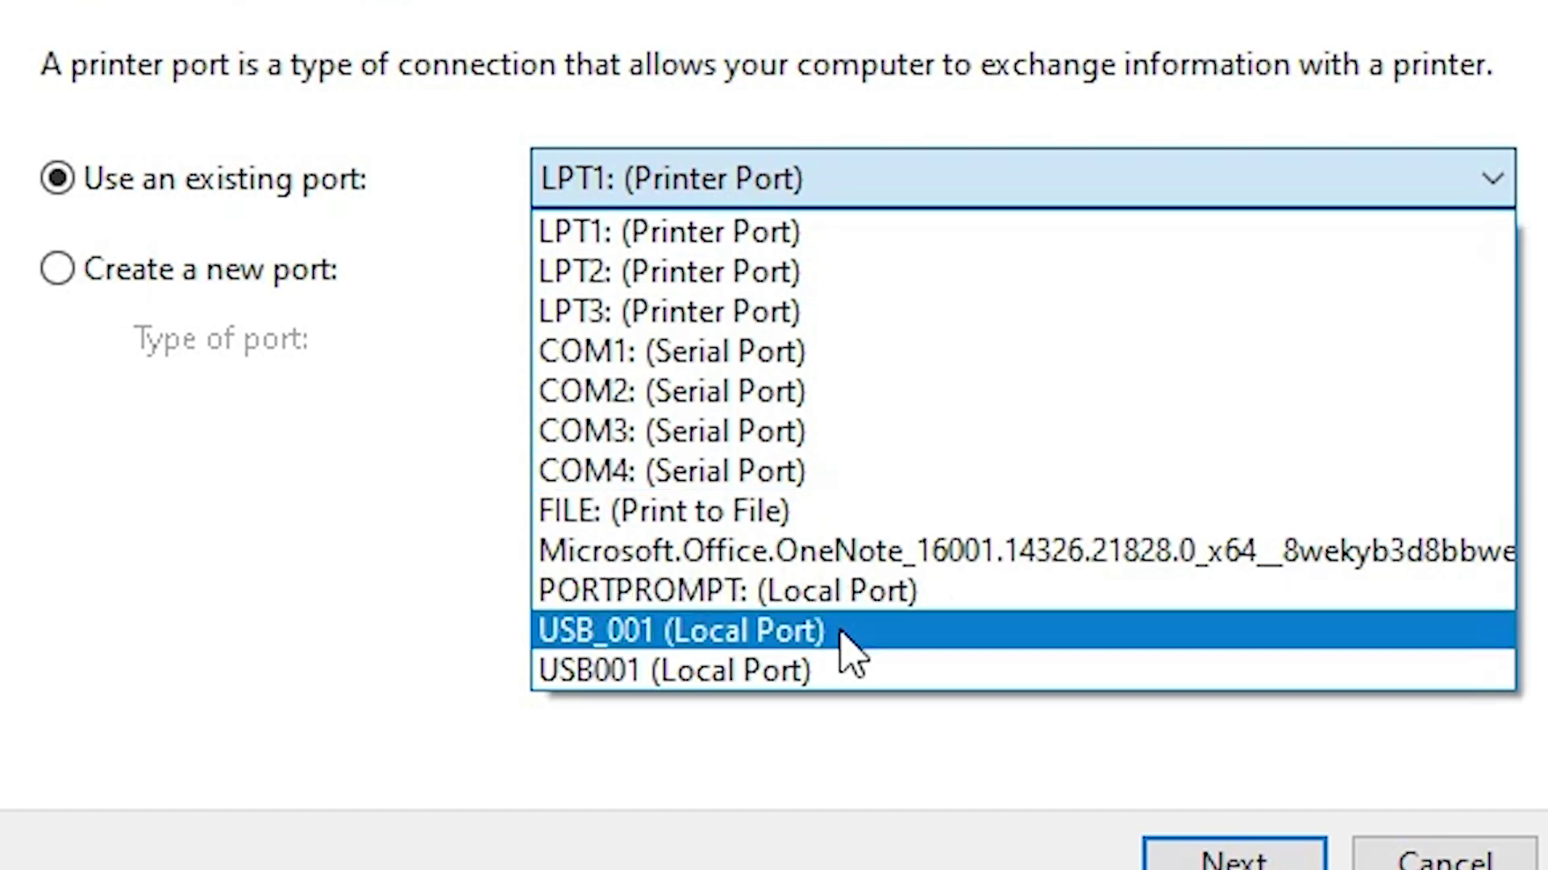
click(816, 677)
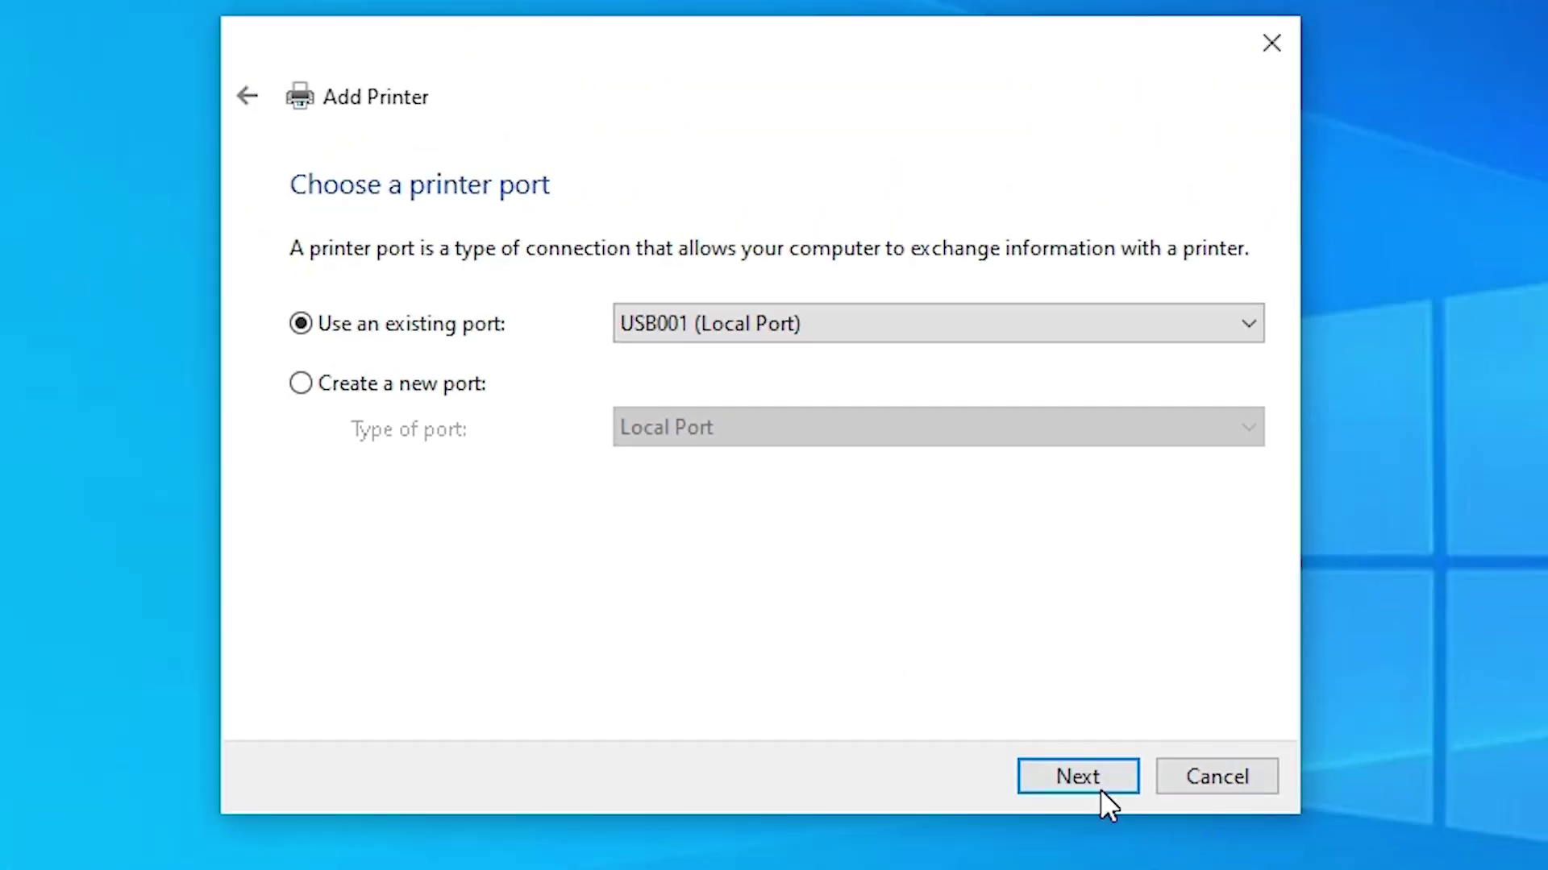
Choose Have Disk on the driver page and browse to the Desktop for the INF file
click(1101, 790)
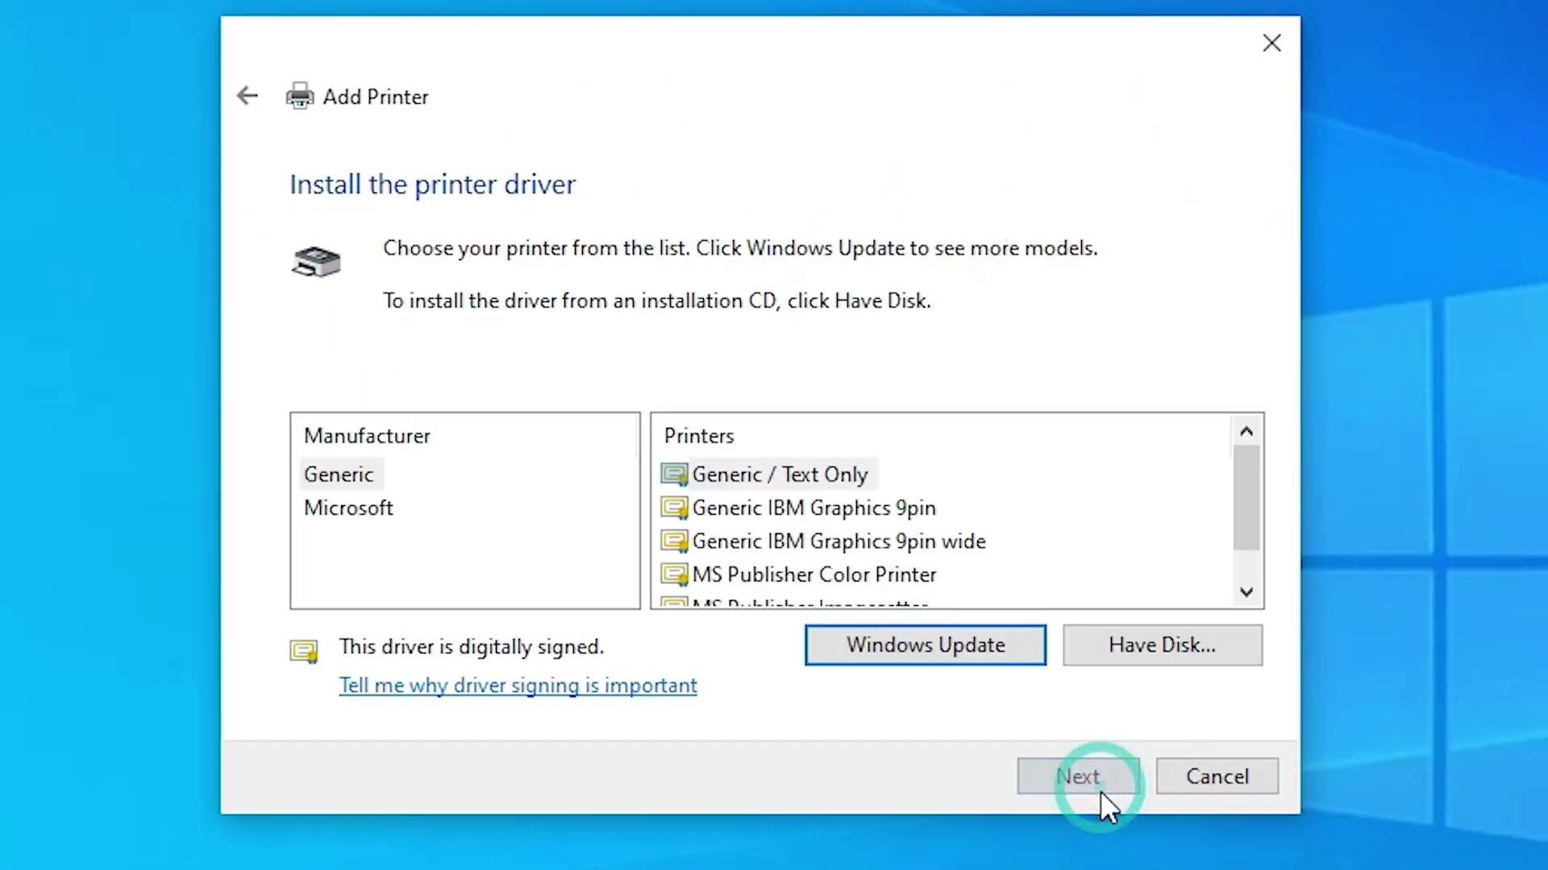
click(1164, 659)
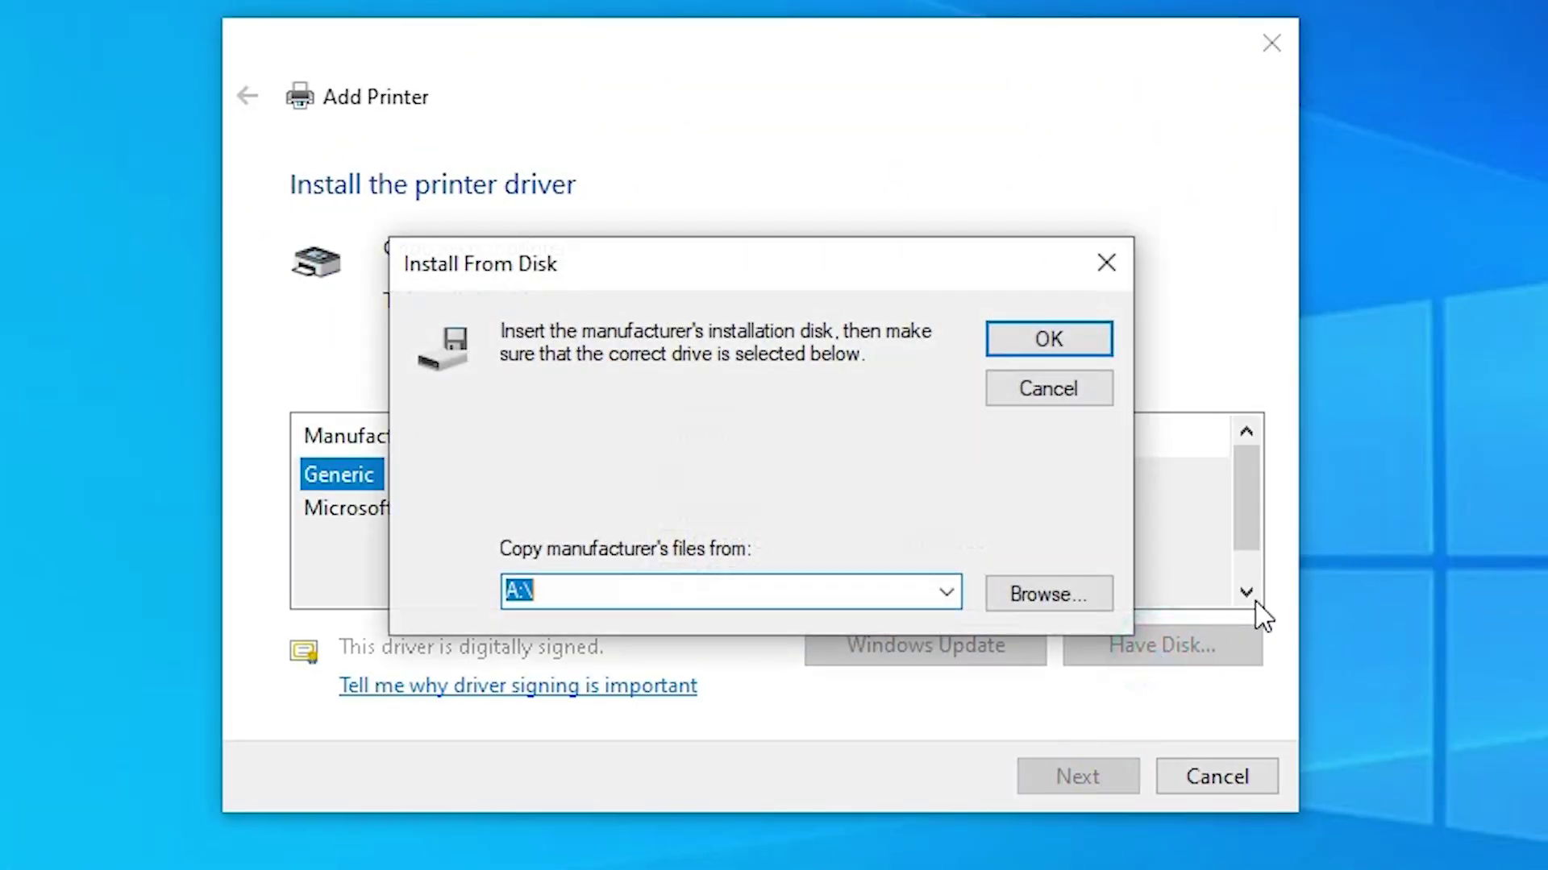
click(1095, 585)
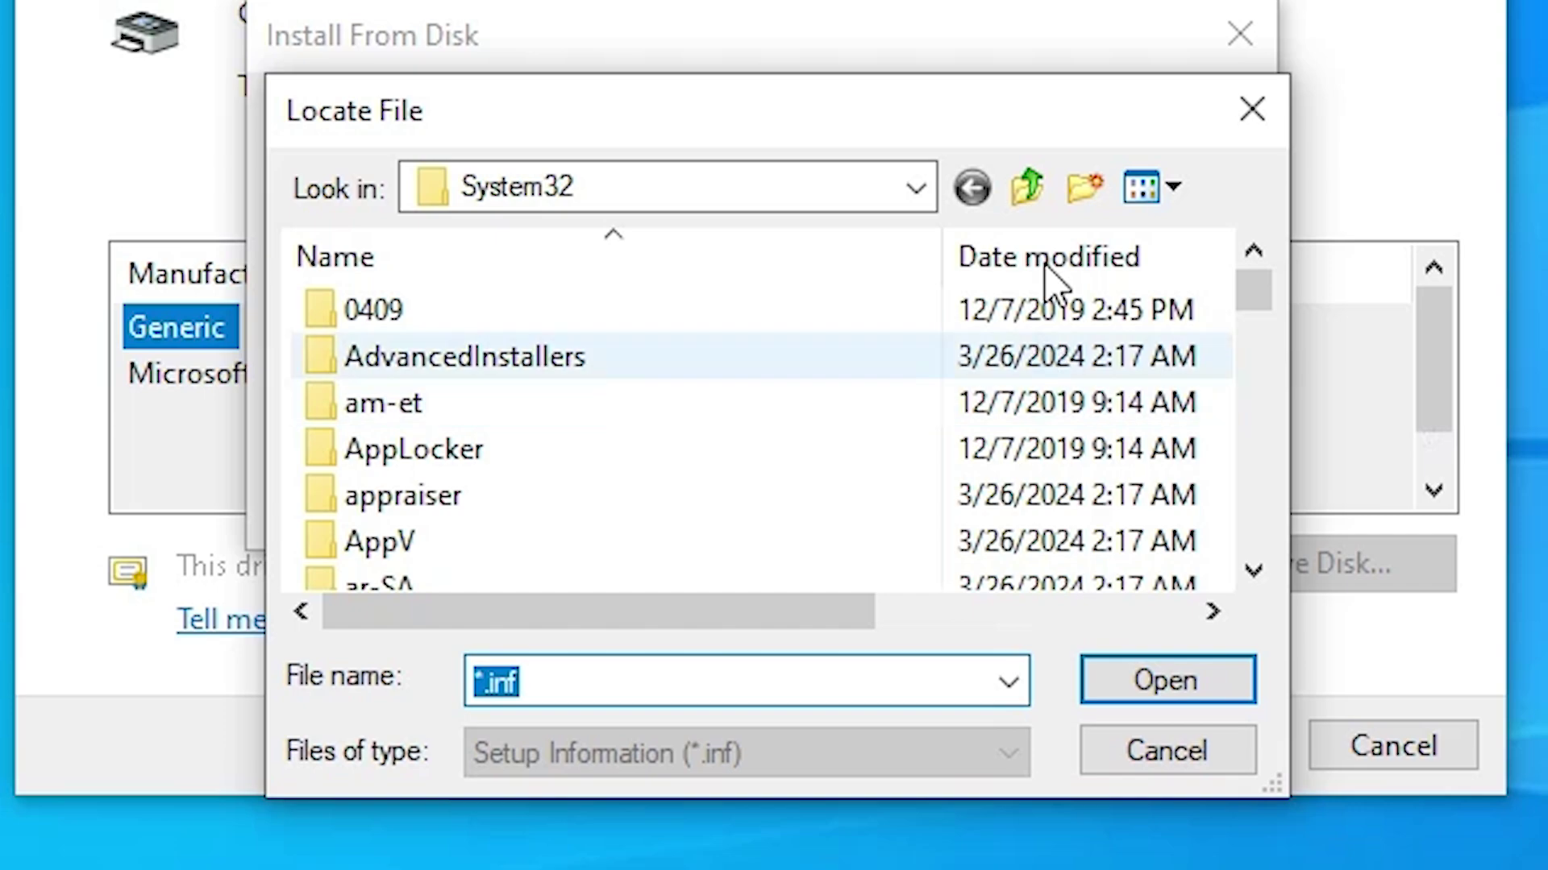
click(872, 373)
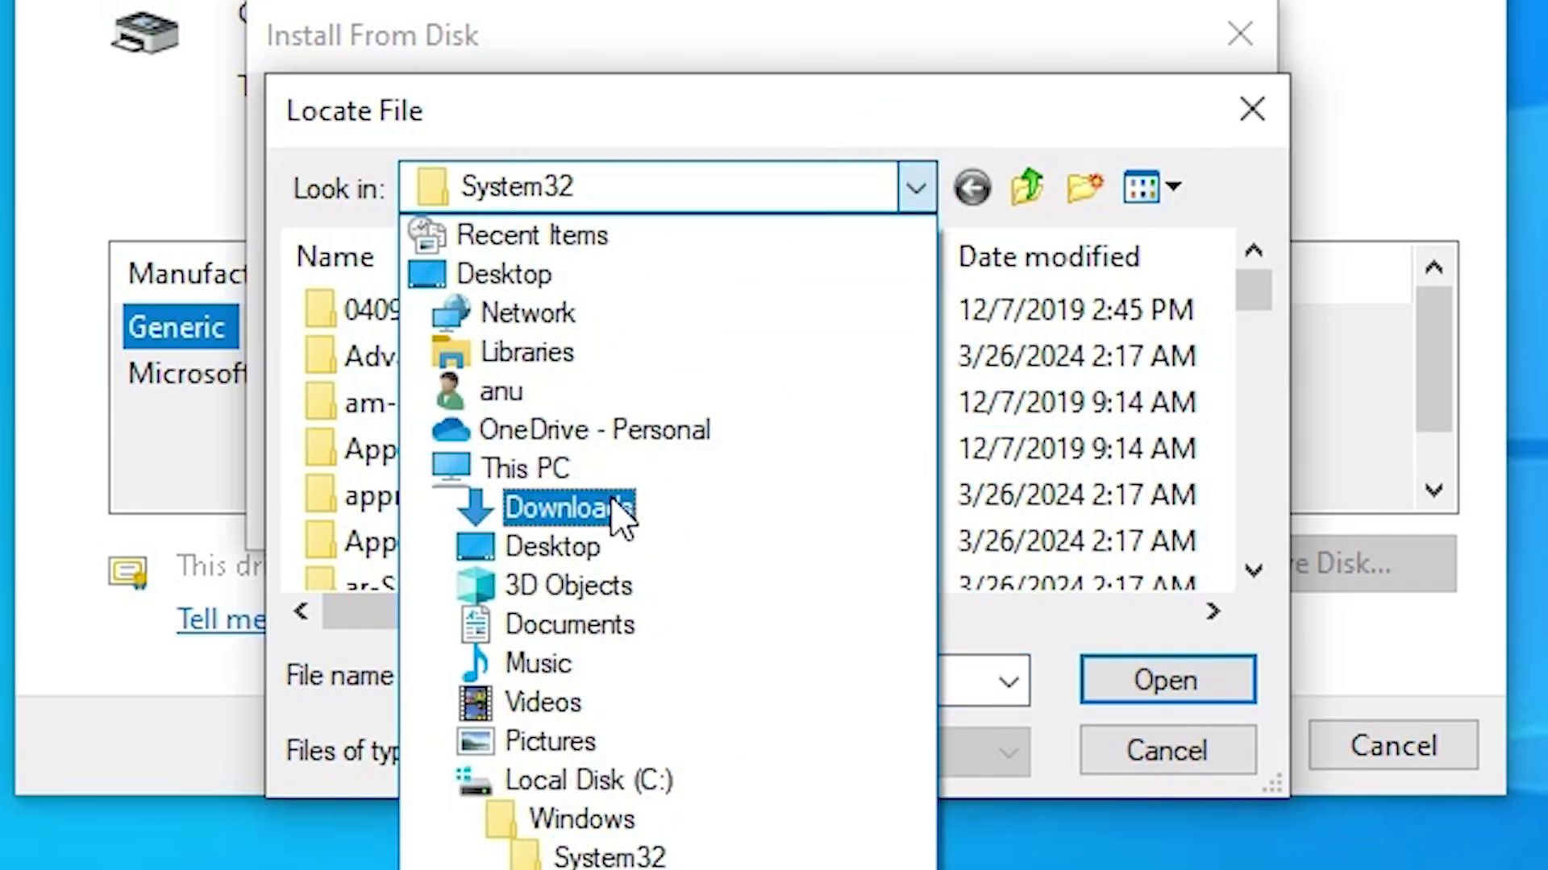
click(509, 289)
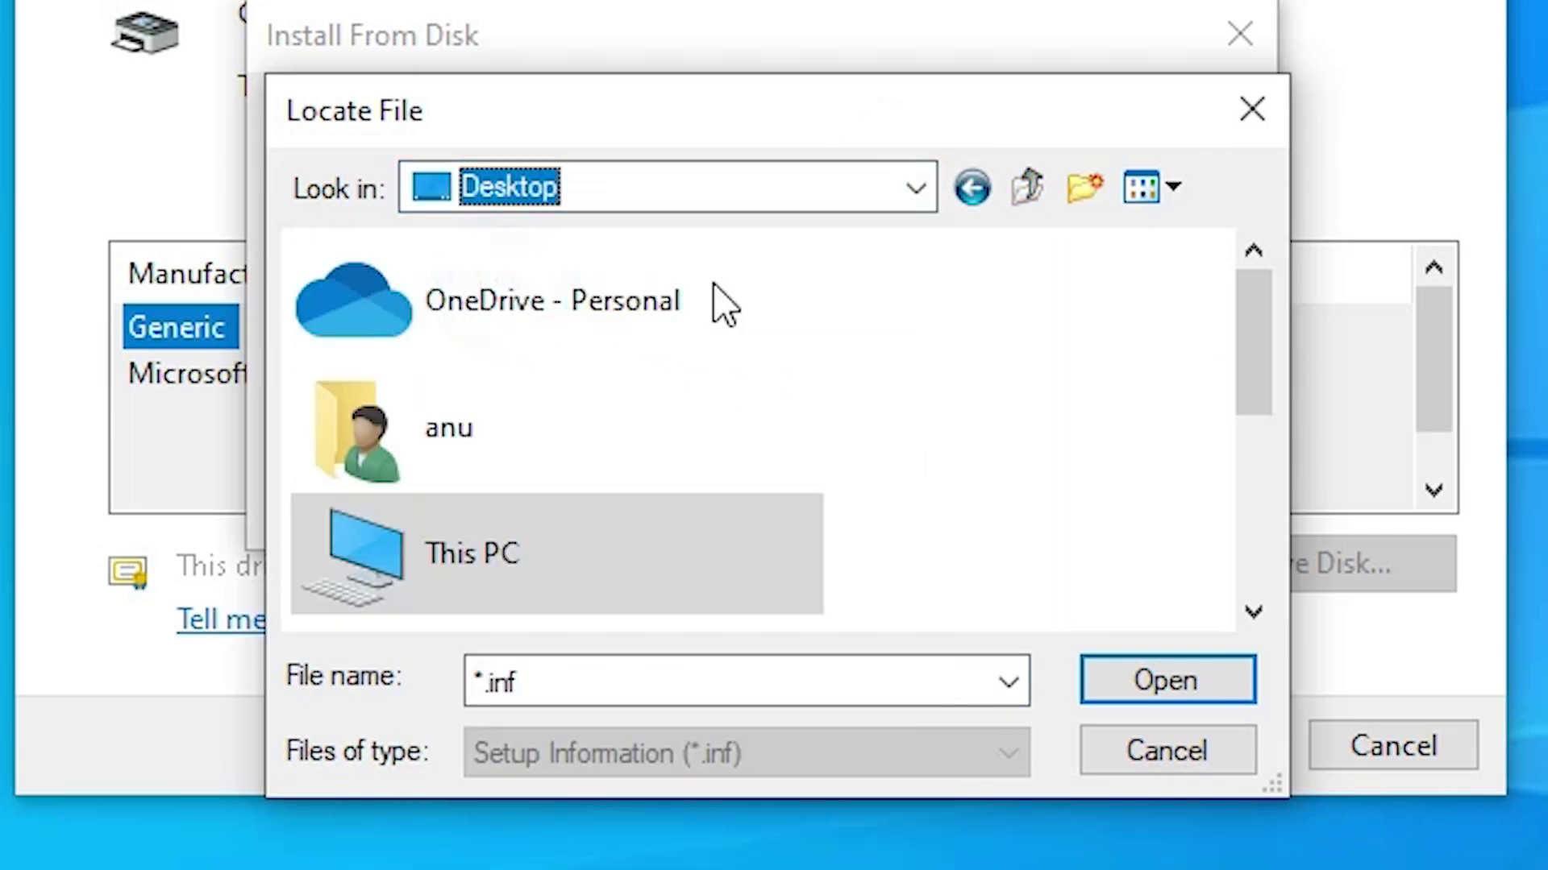
Select CNLB0KA64.INF from LBP6230_V2146_WP_EN\UFRII\uk_eng\x64\Driver as the driver file
scroll(1193, 442, down, 5)
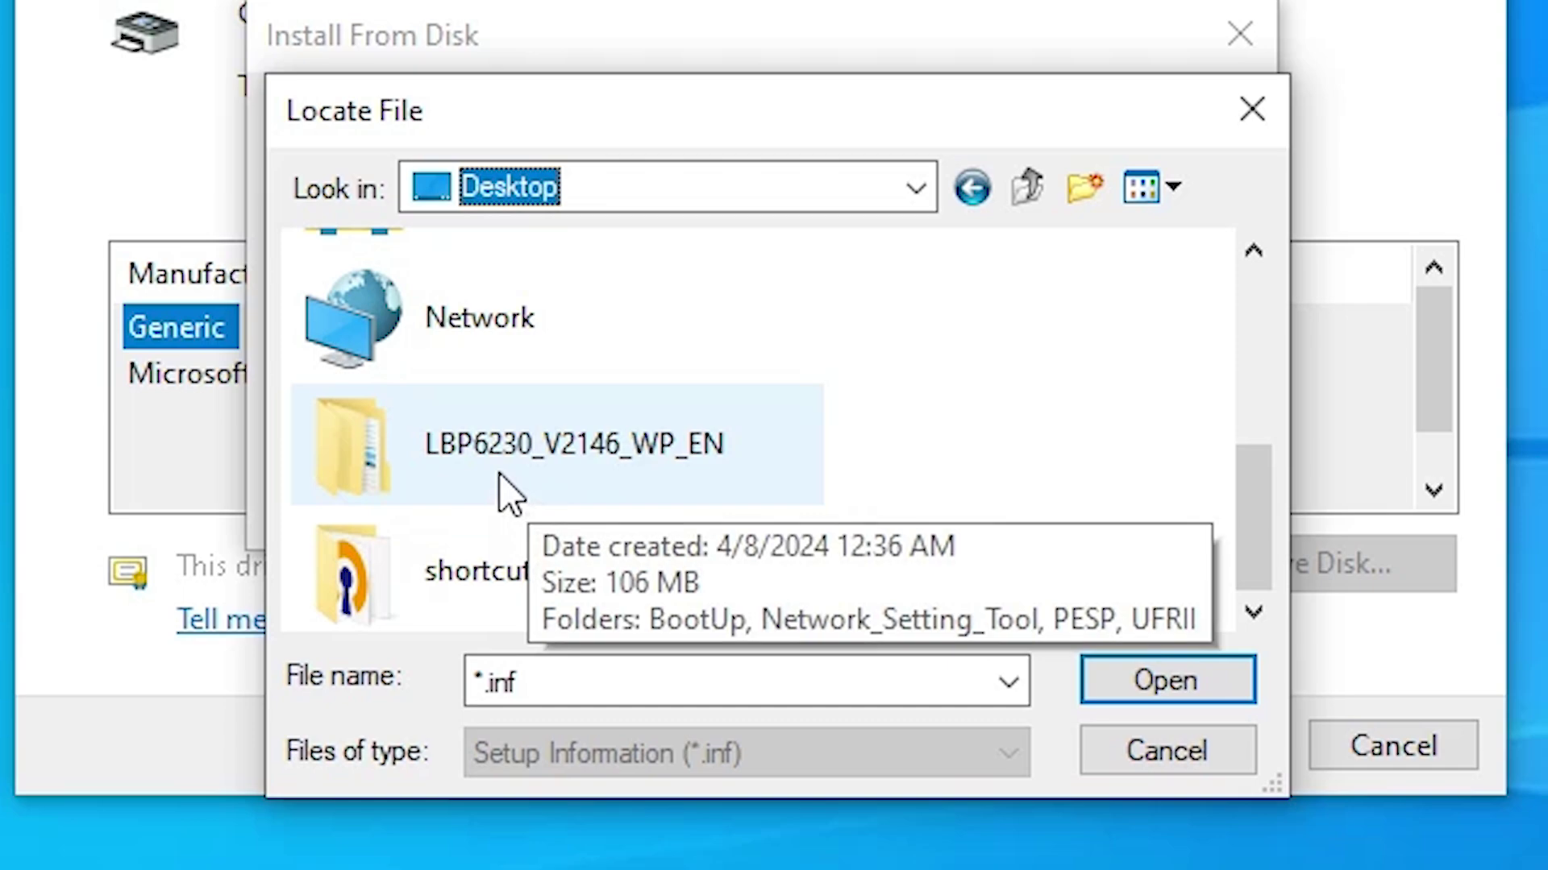
double_click(562, 475)
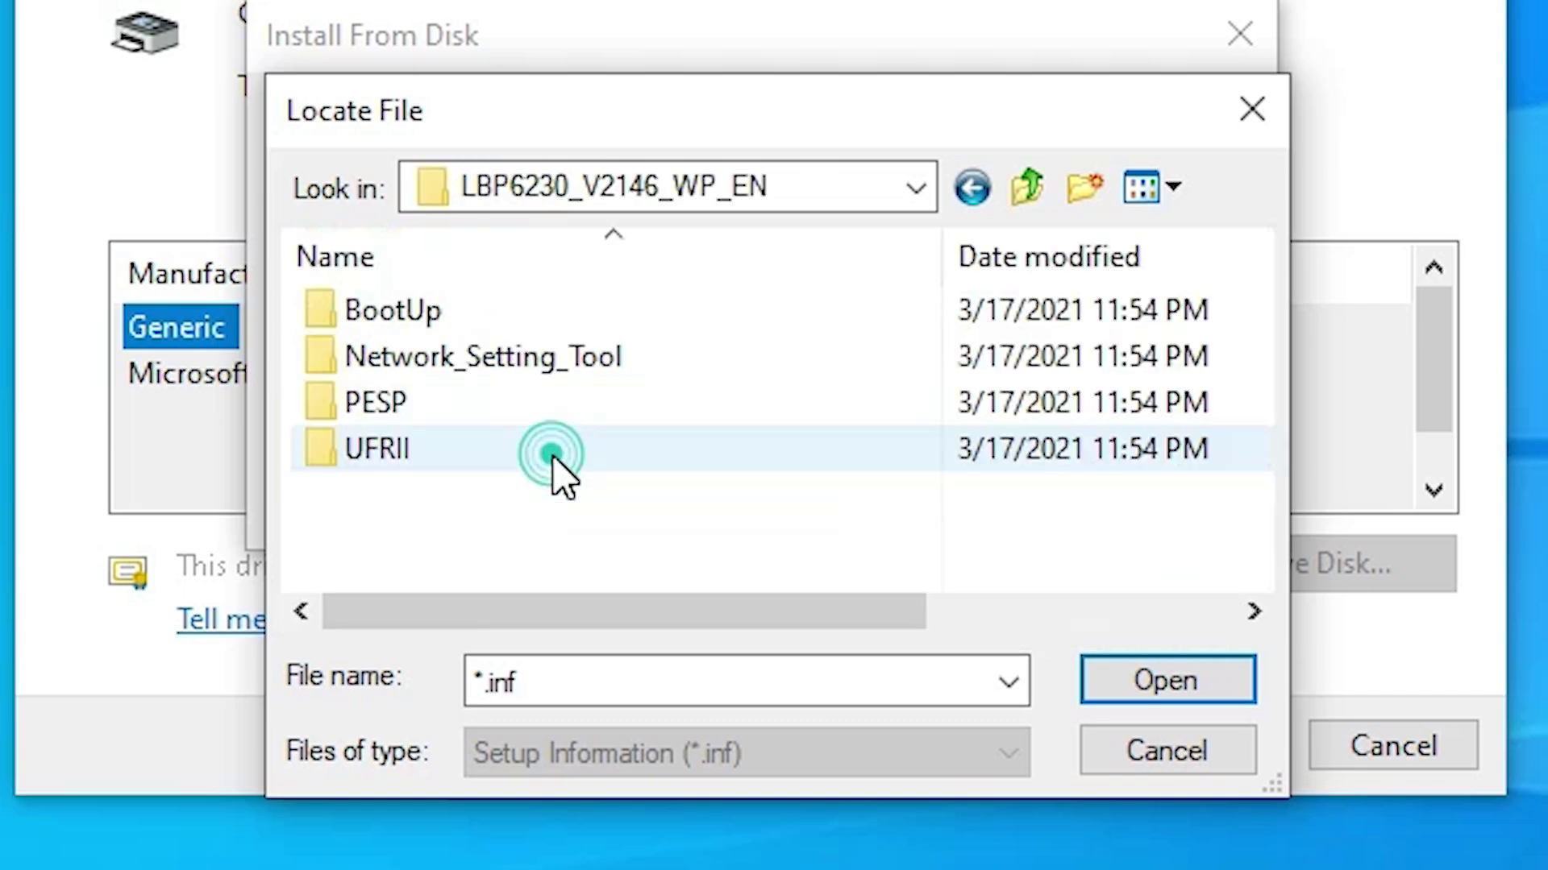
double_click(380, 456)
double_click(399, 313)
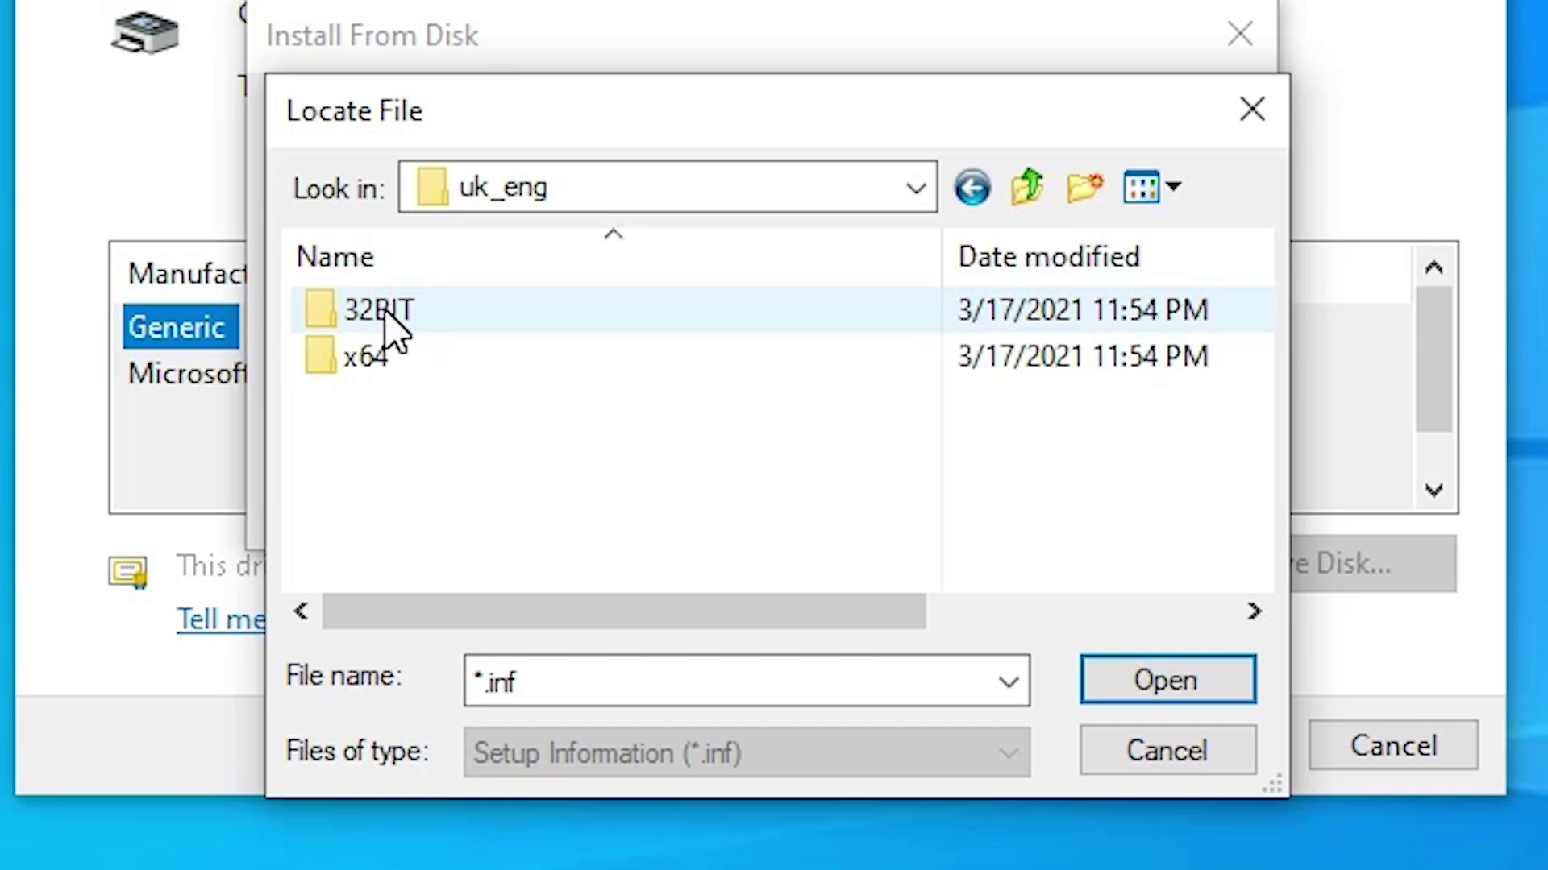
double_click(381, 361)
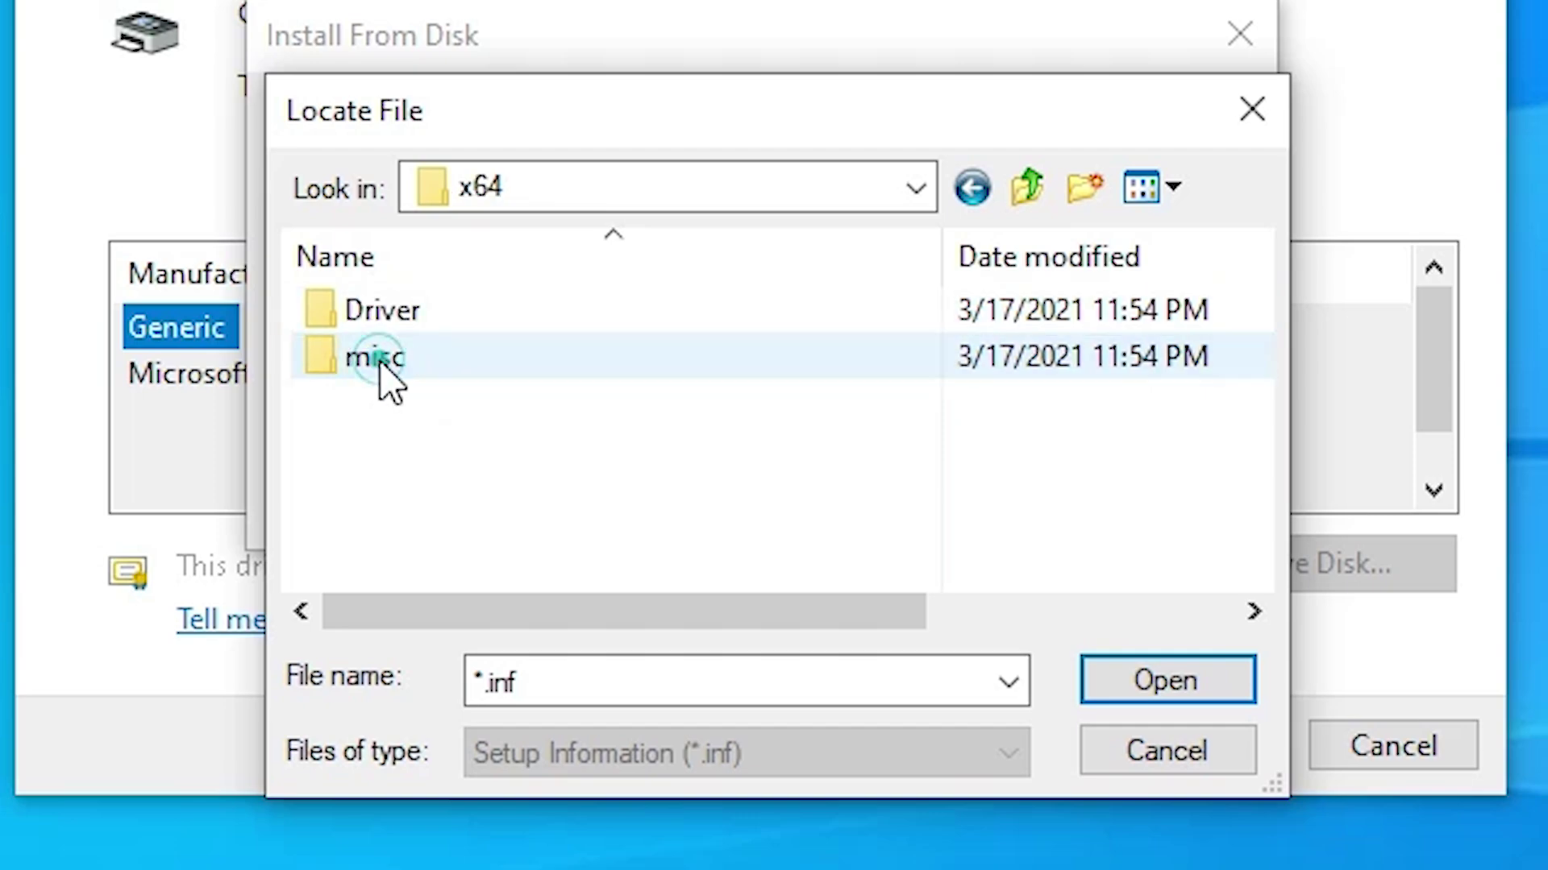
click(407, 312)
double_click(409, 312)
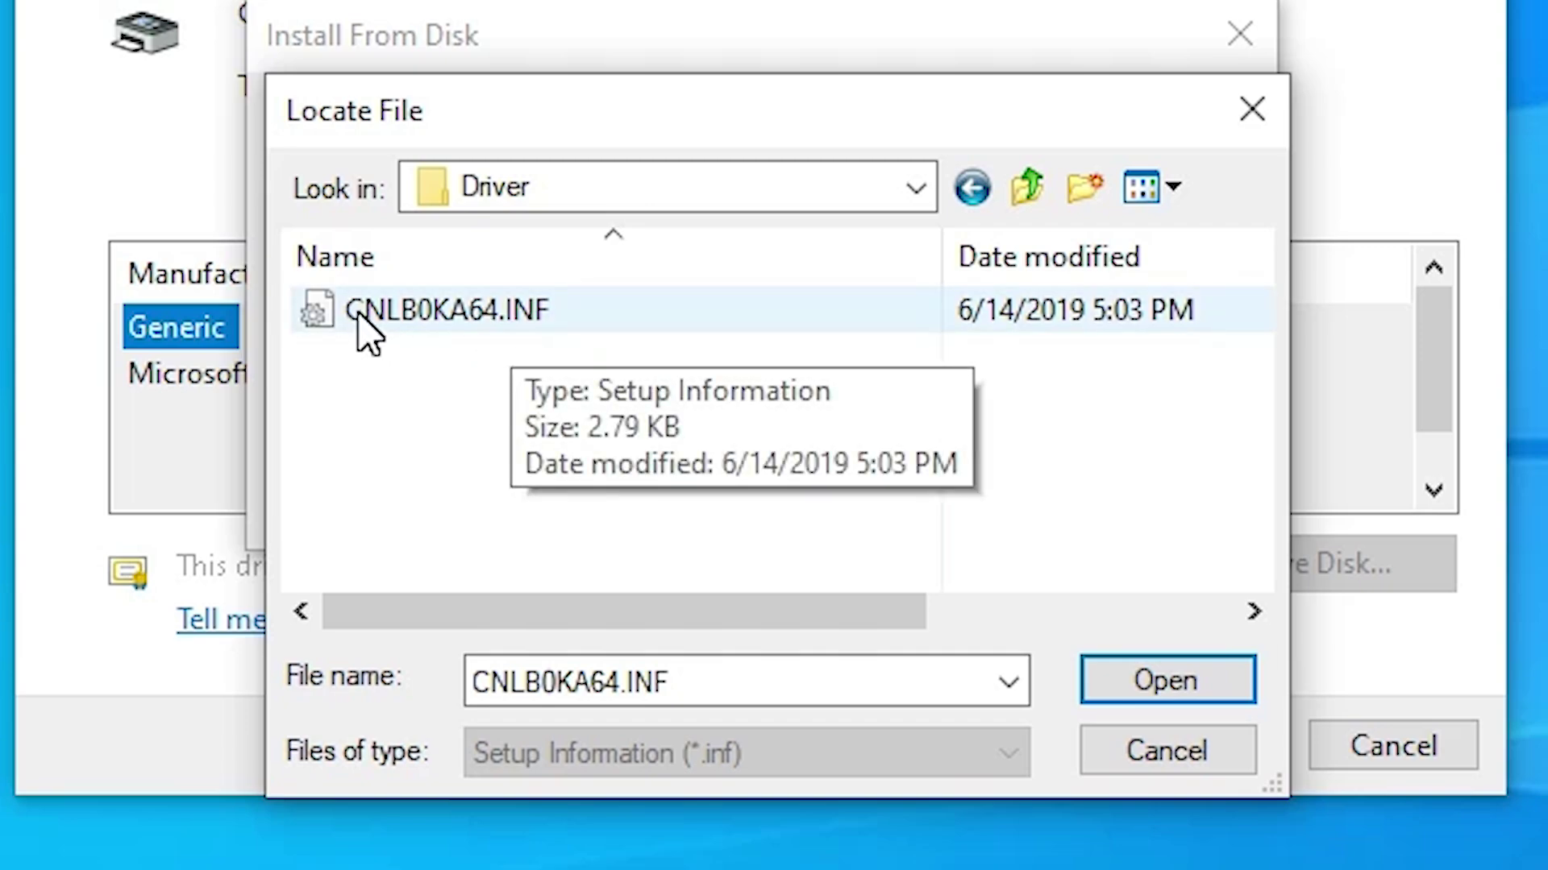
click(443, 316)
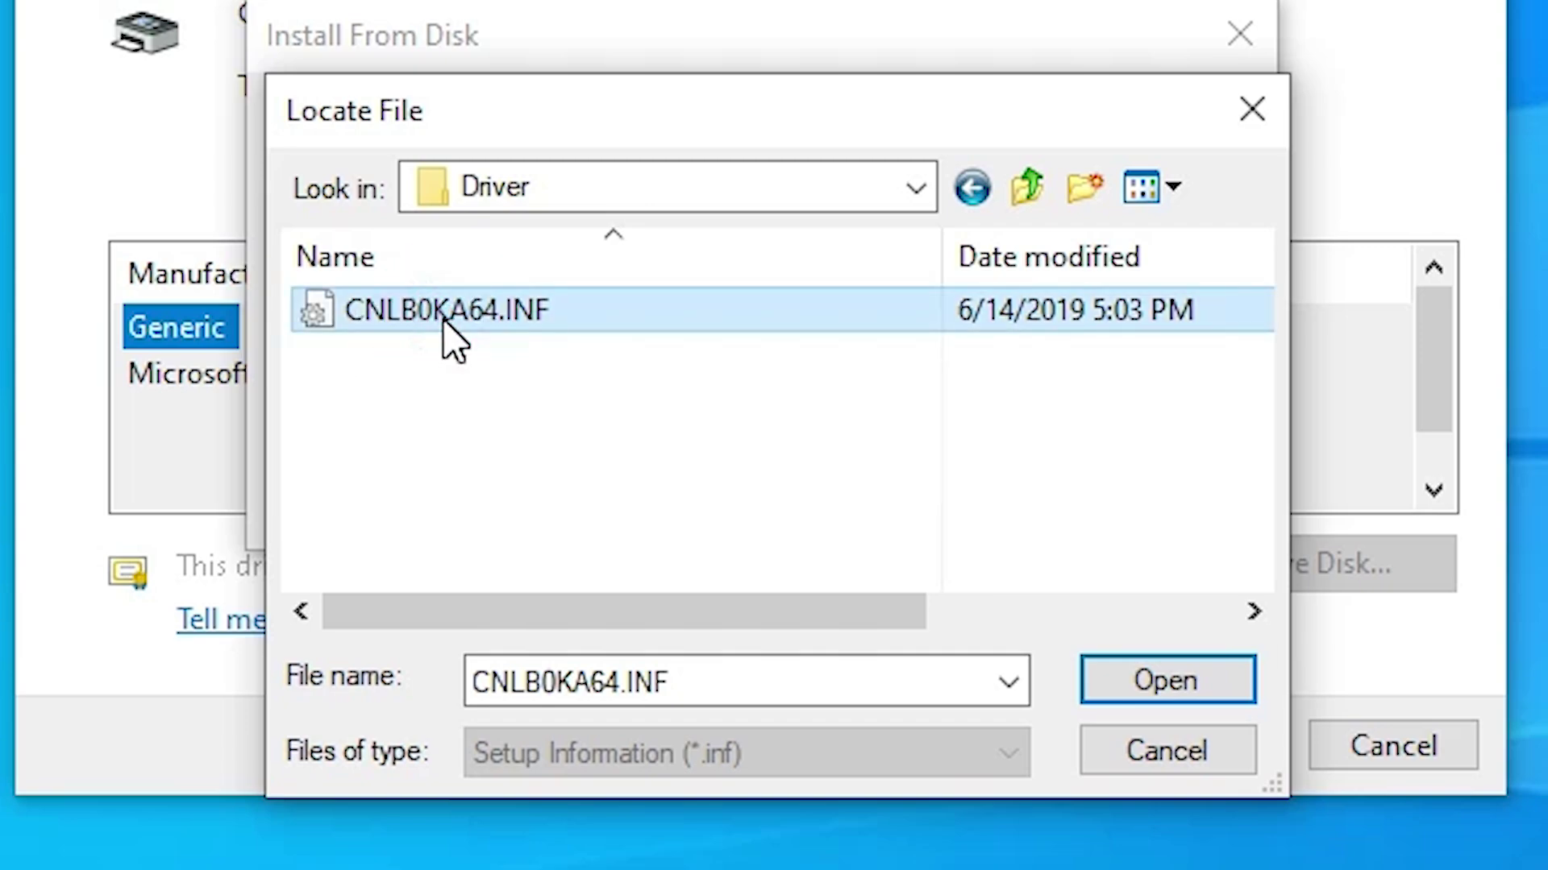
click(1166, 680)
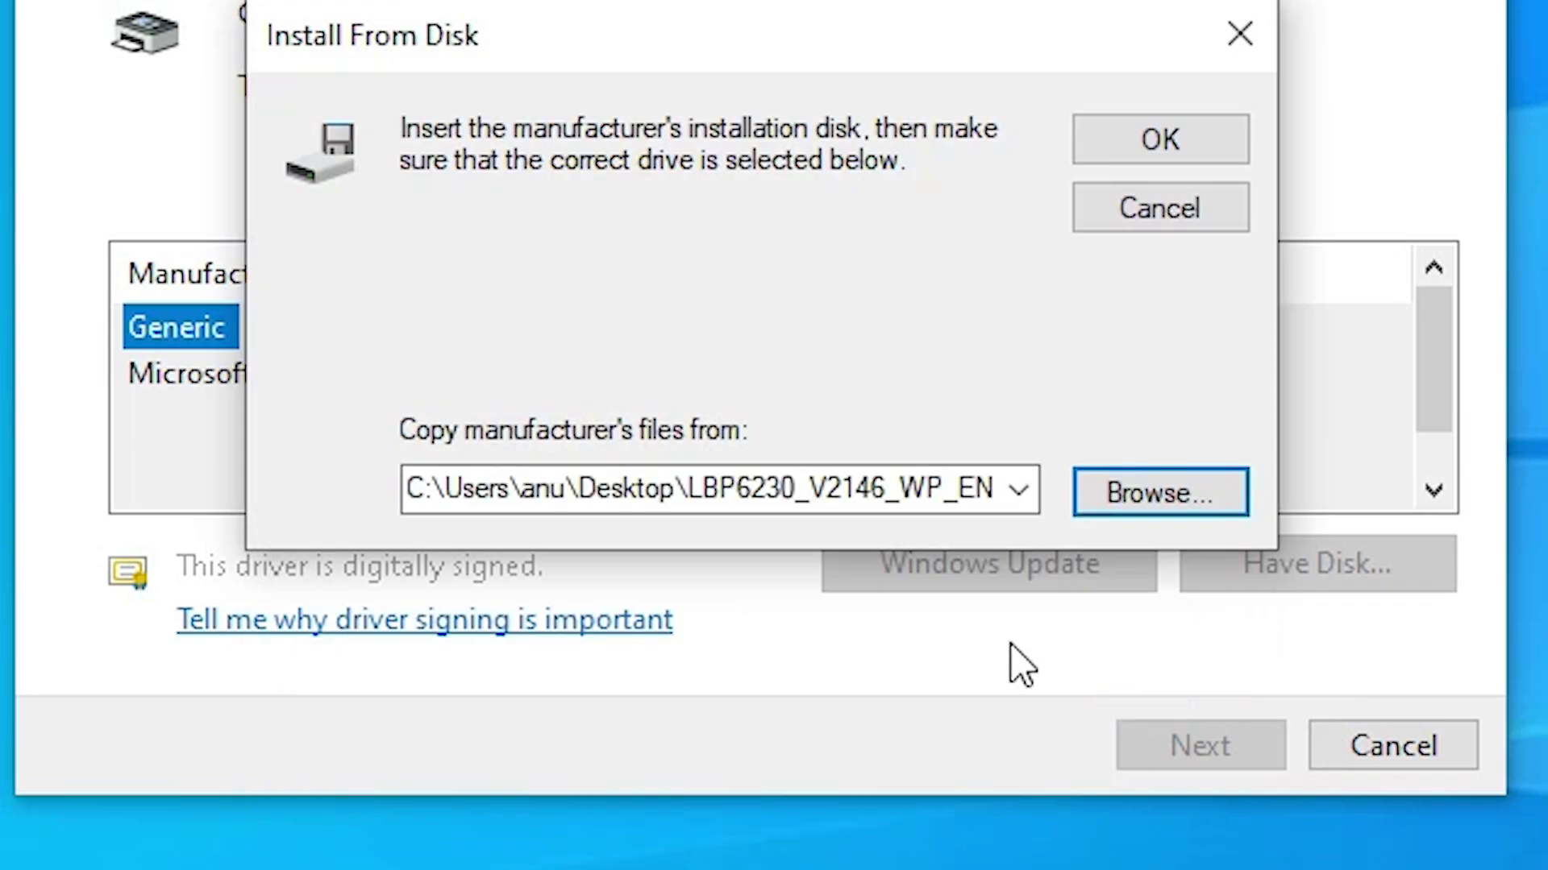
Load the disk's drivers and select Canon LBP6230/6240 as the printer model
click(1171, 152)
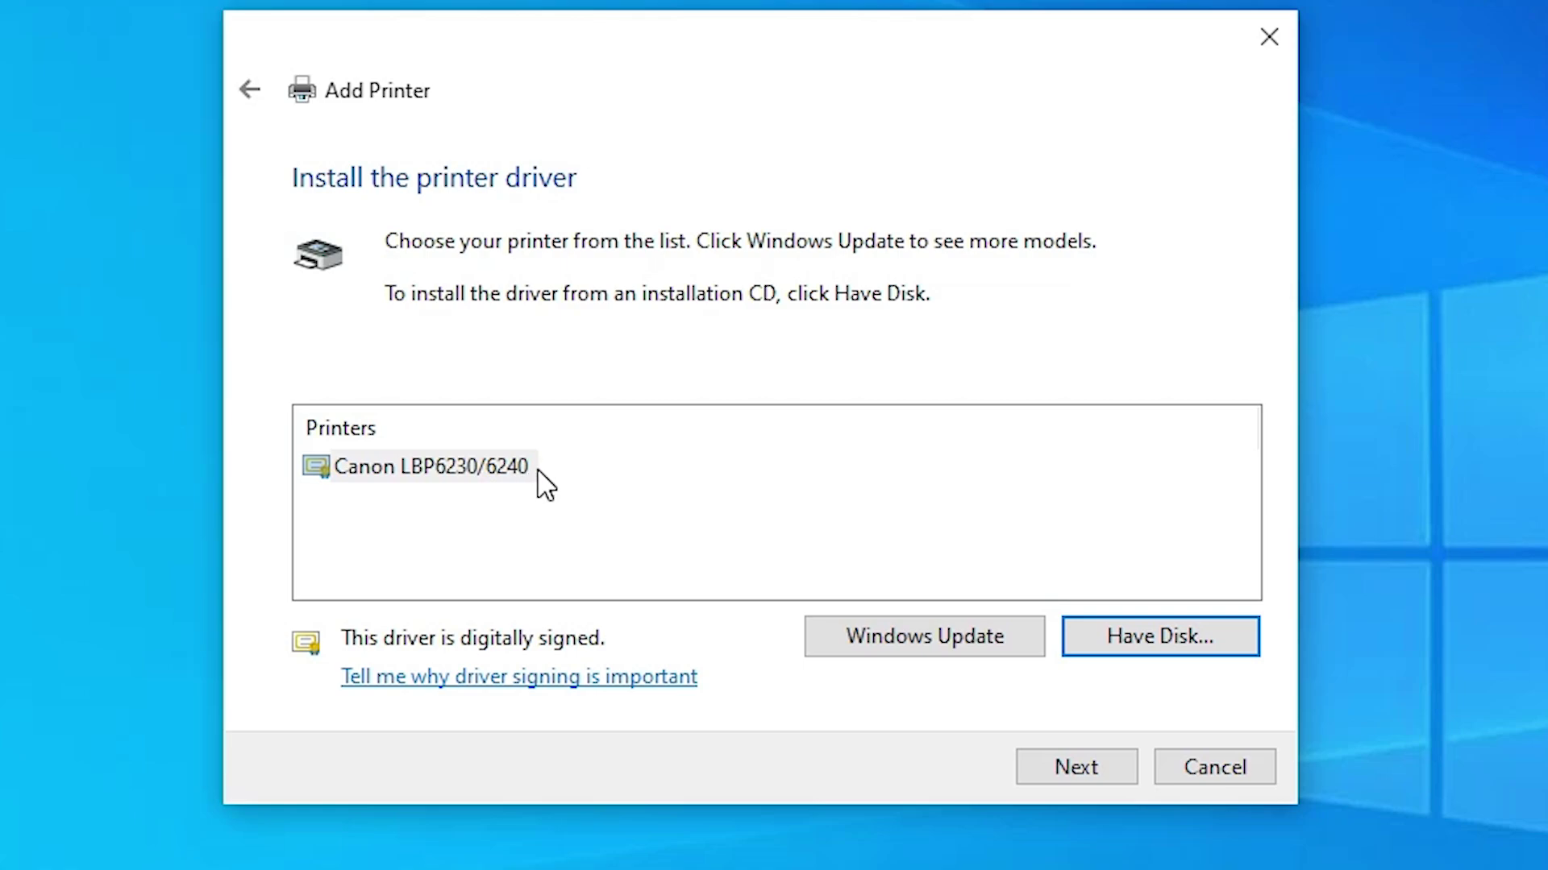
click(463, 471)
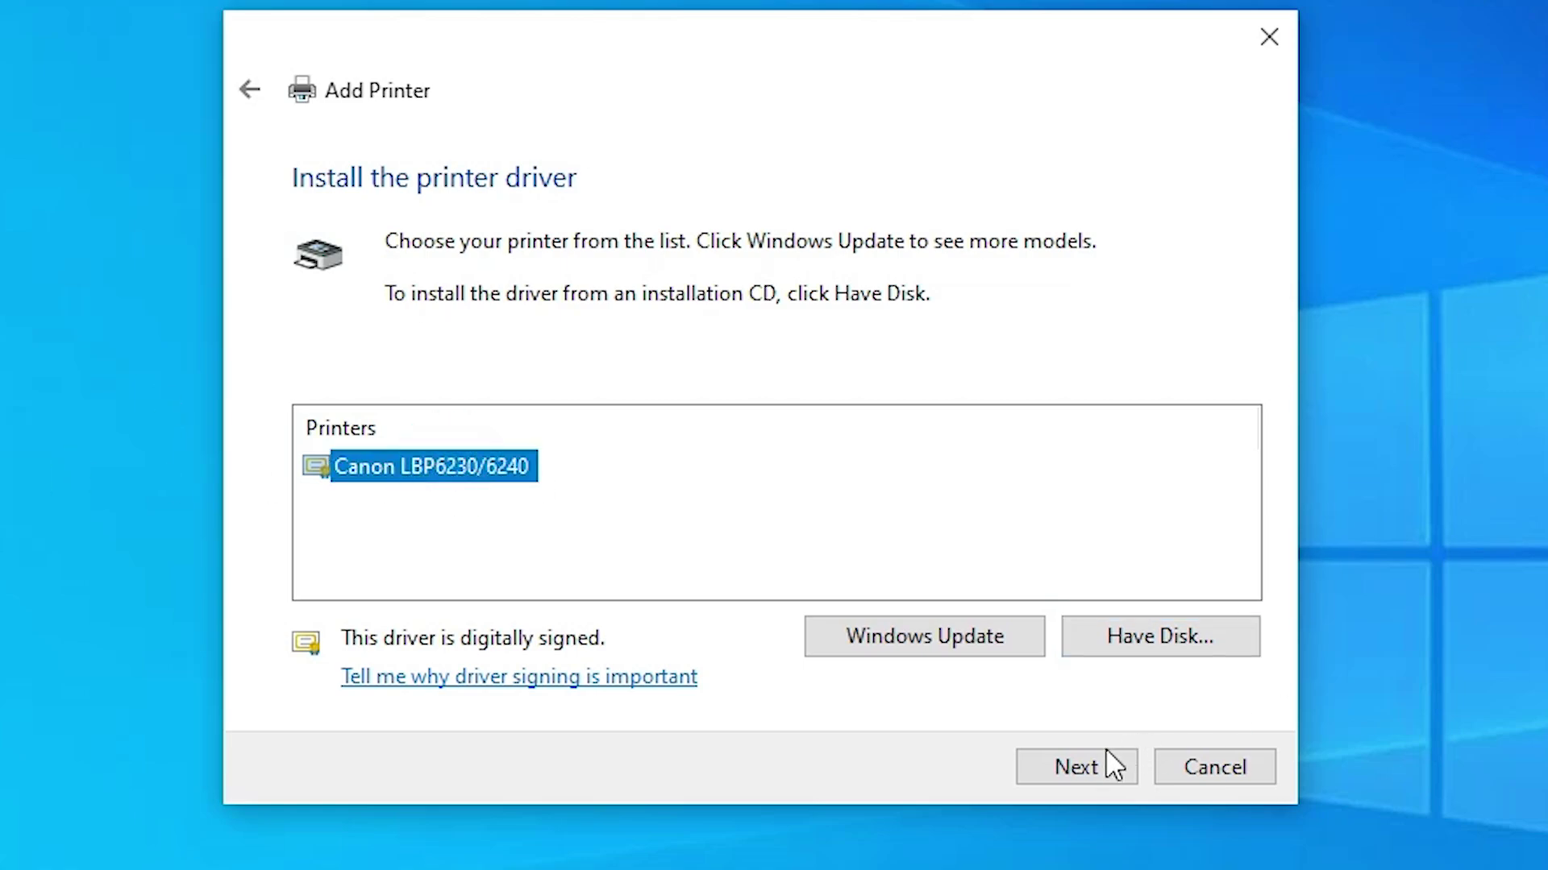
click(1091, 766)
Rename the printer to Canon LBP6230dn by removing 6240 from the default name
click(787, 256)
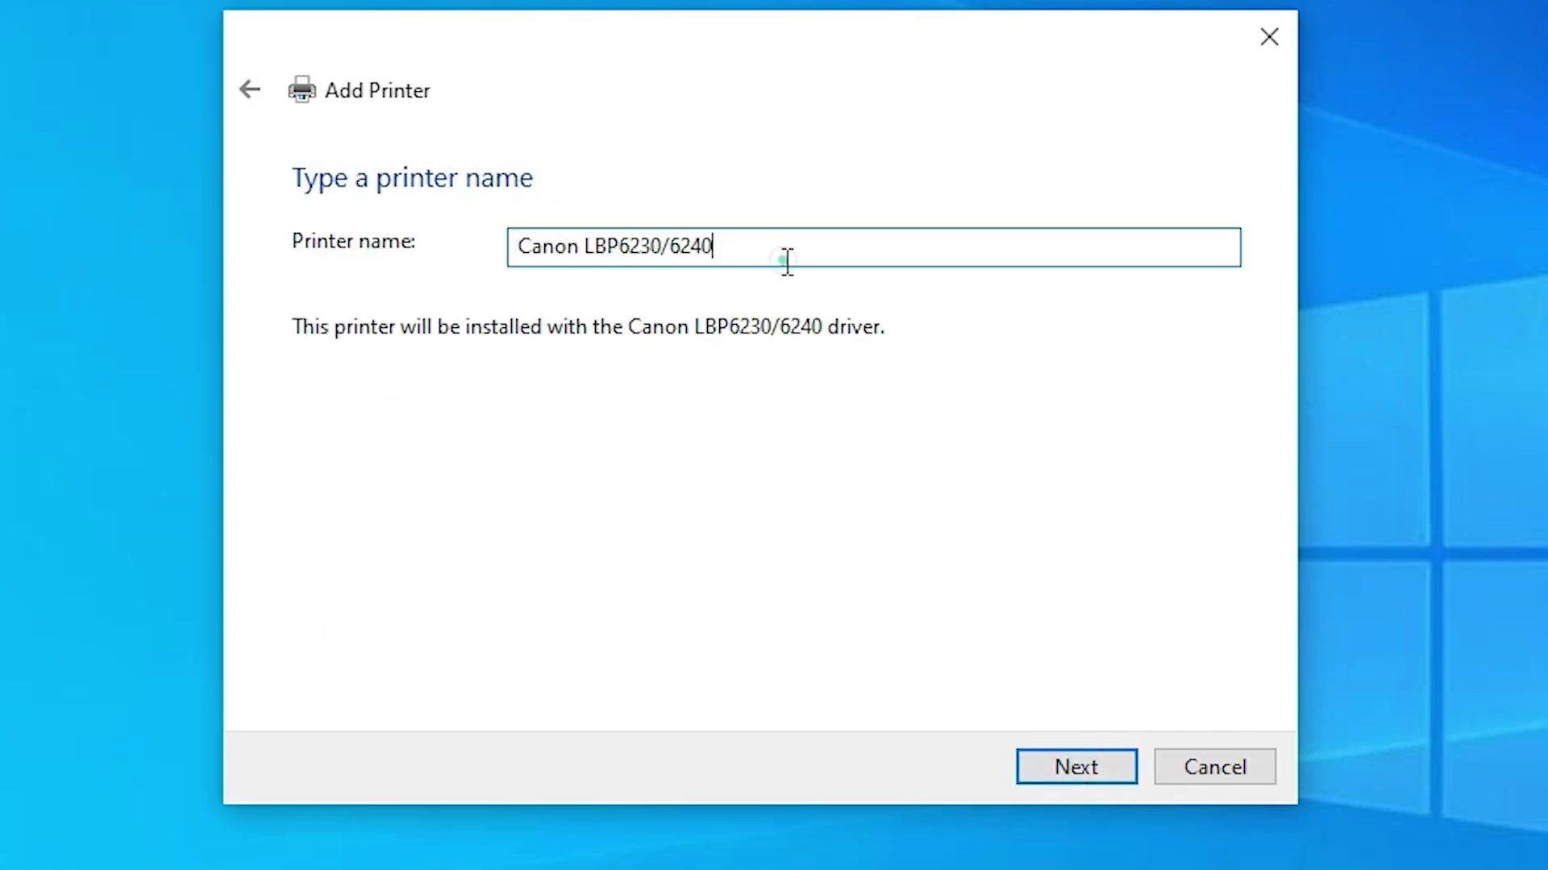
drag(674, 246, 845, 282)
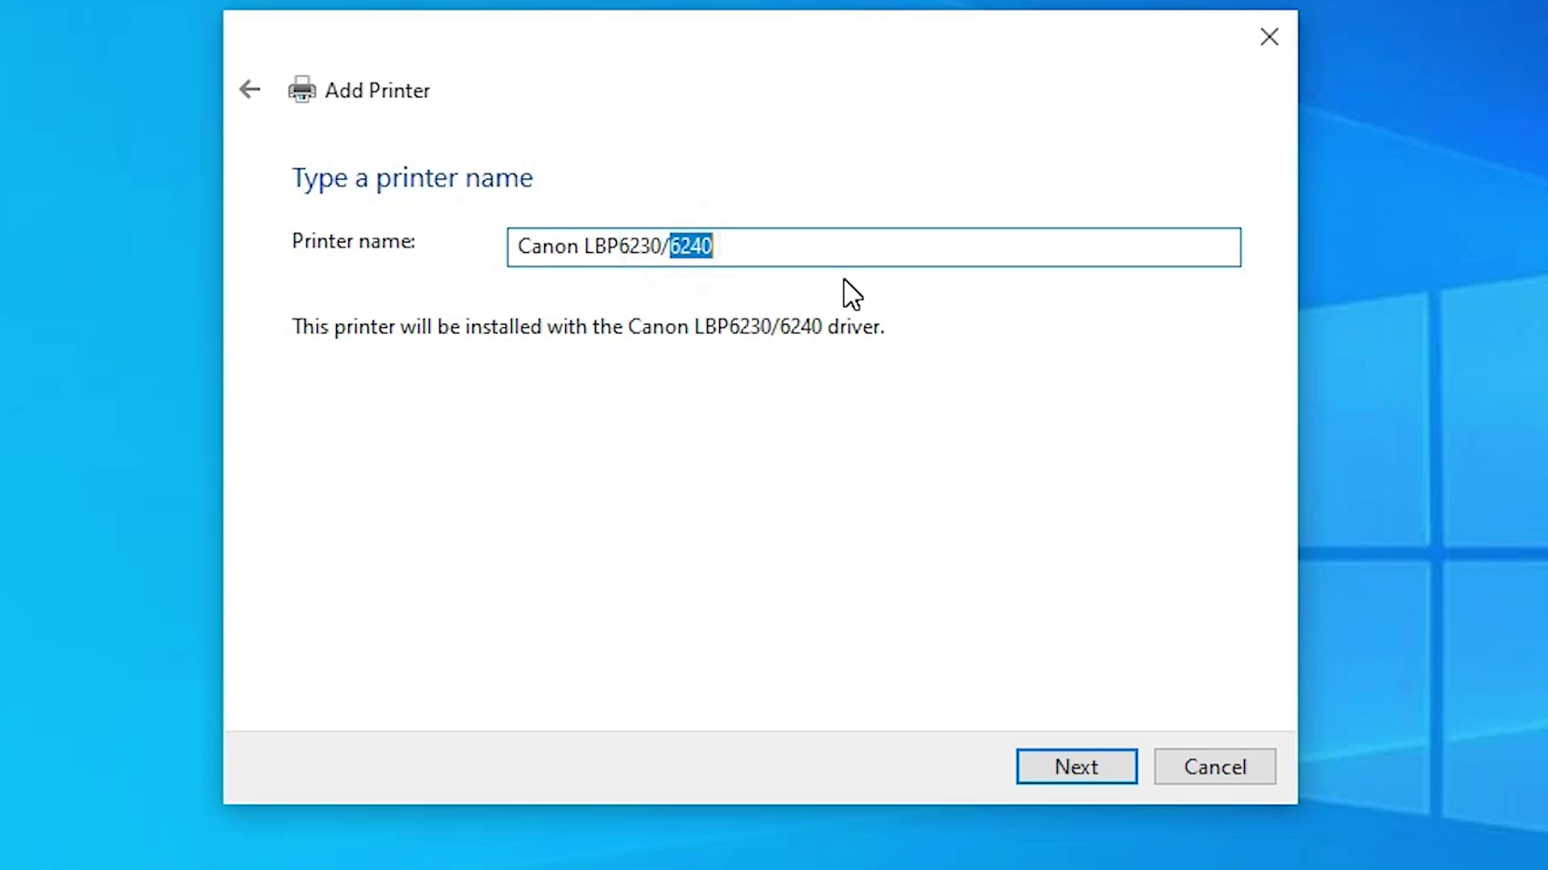
key(BackSpace)
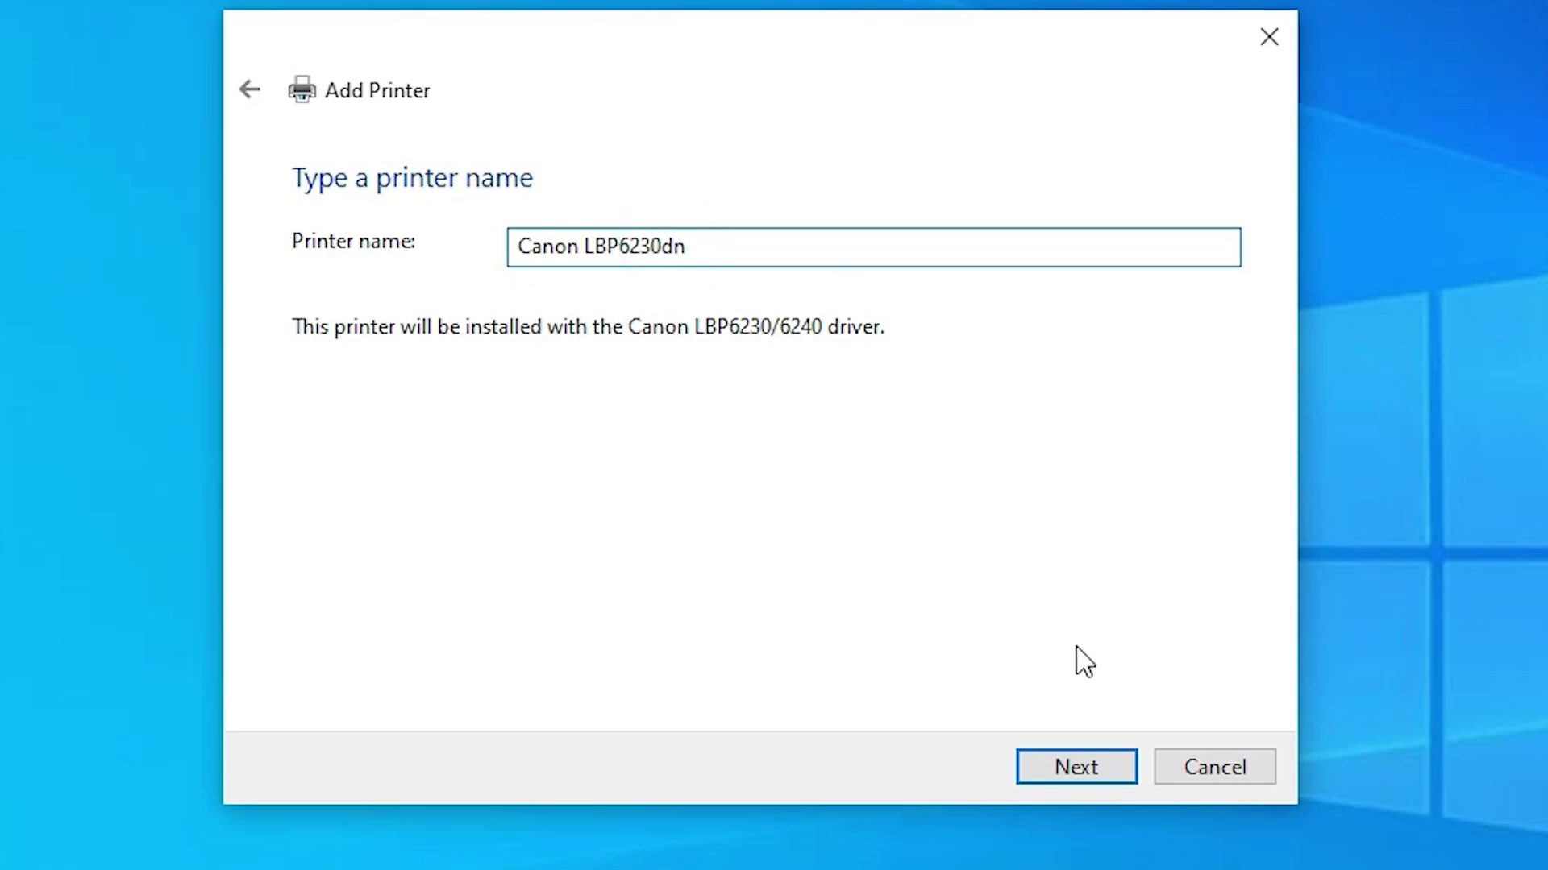
Install the Canon LBP6230dn with 'Do not share this printer' selected, then finish and close the wizard
click(1033, 769)
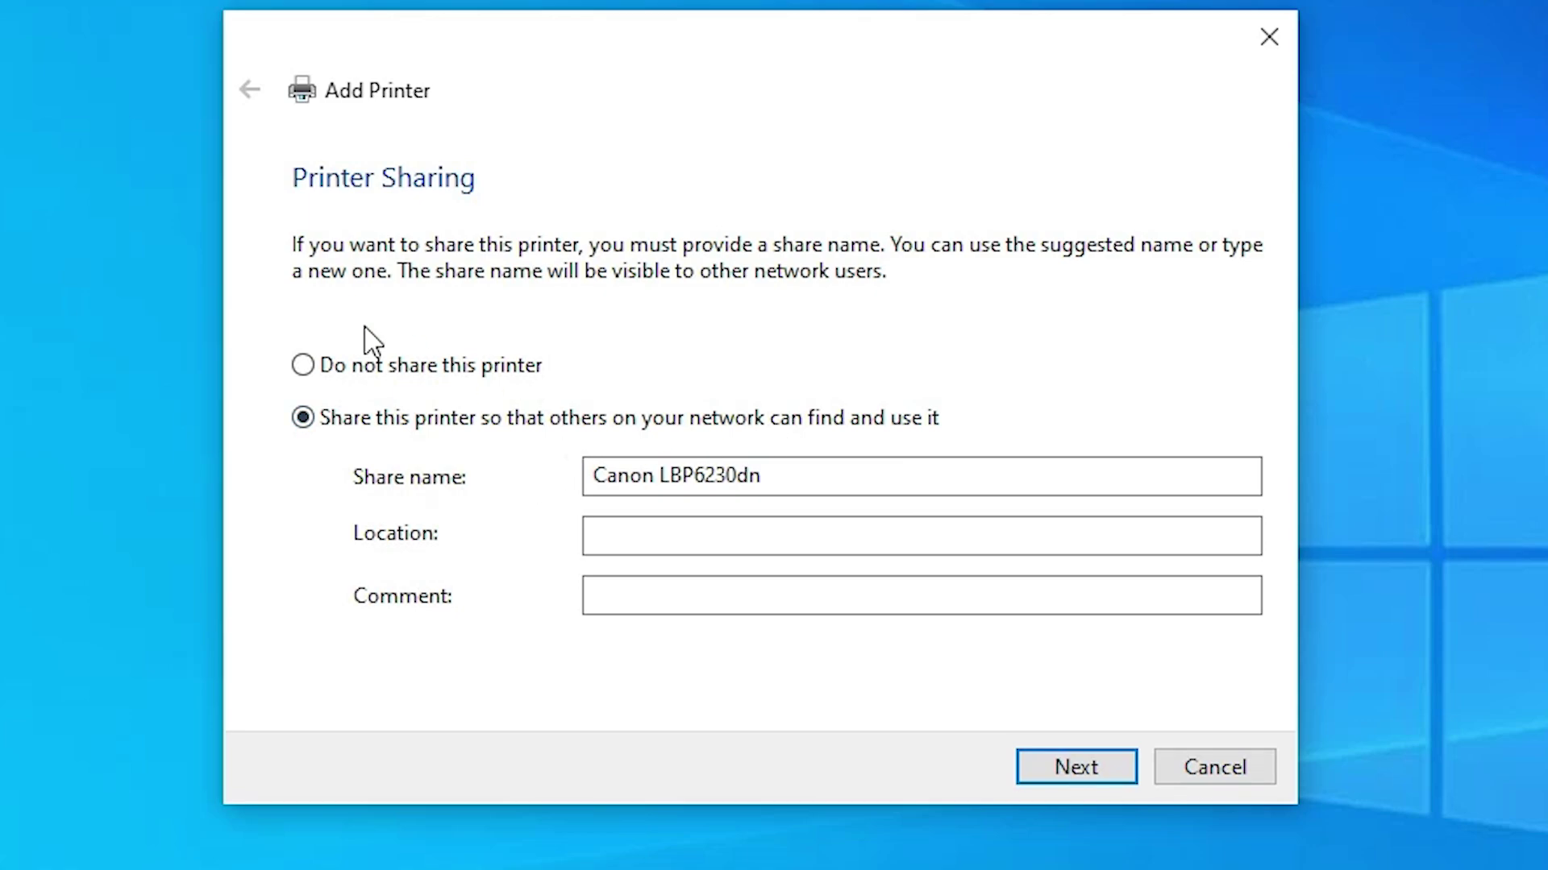
click(436, 366)
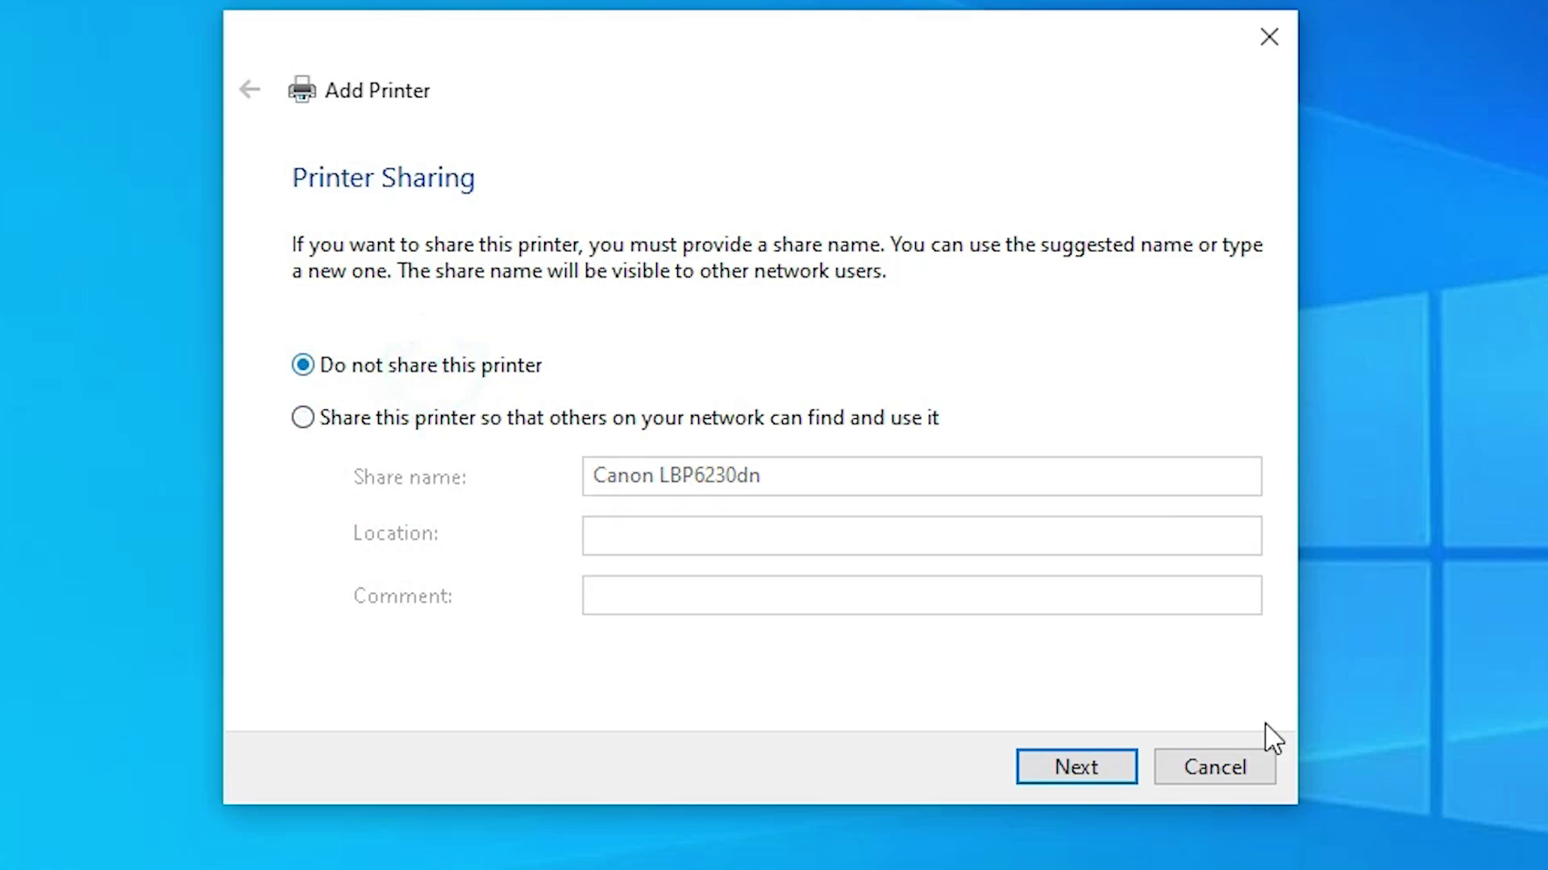
click(1080, 768)
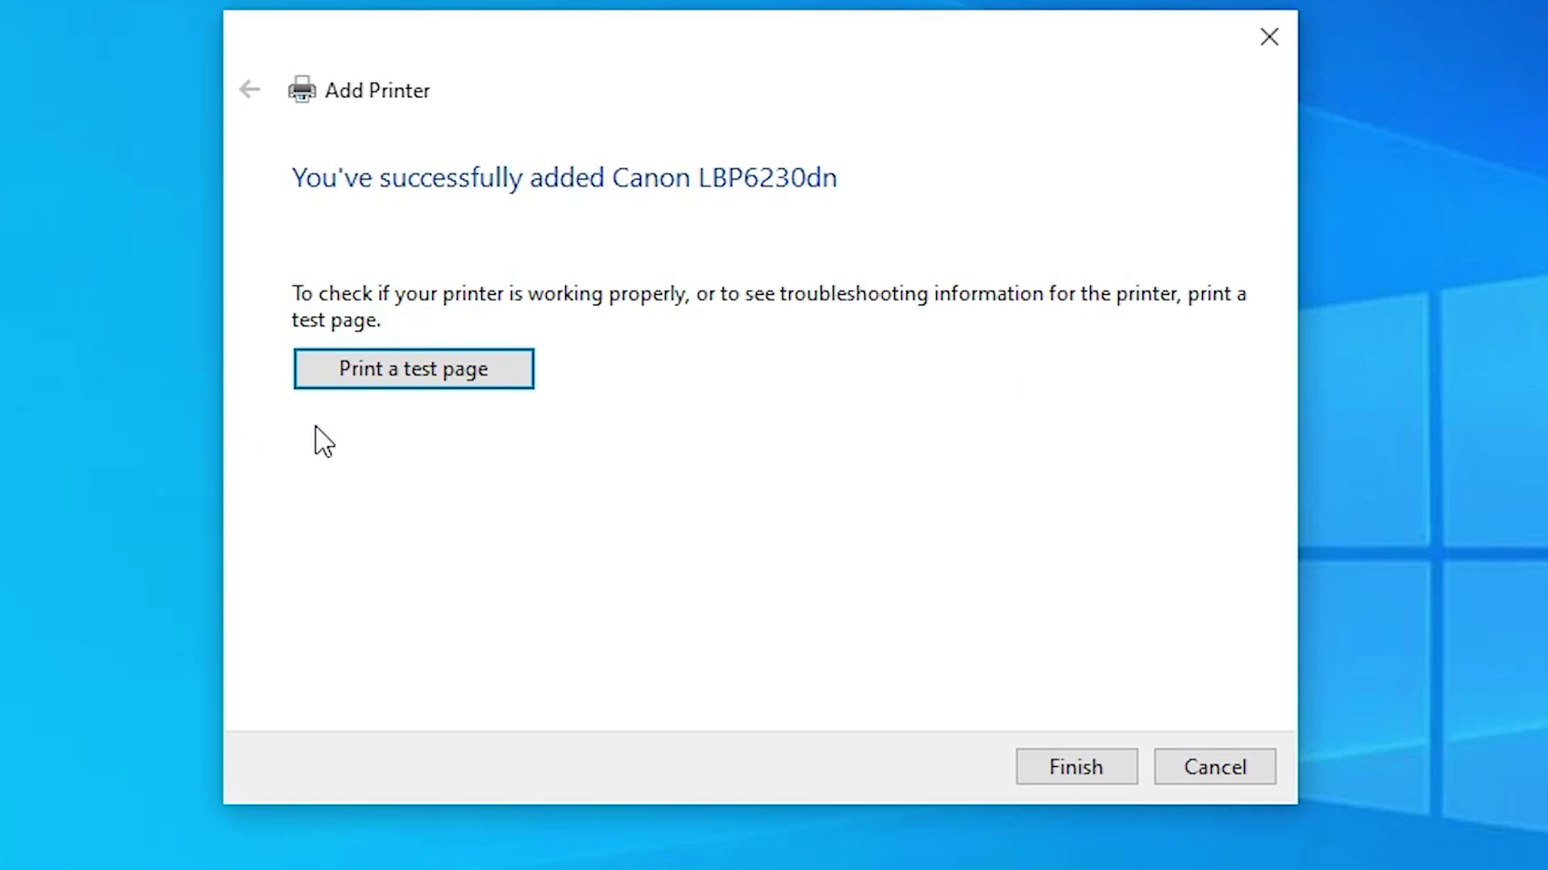
click(1111, 772)
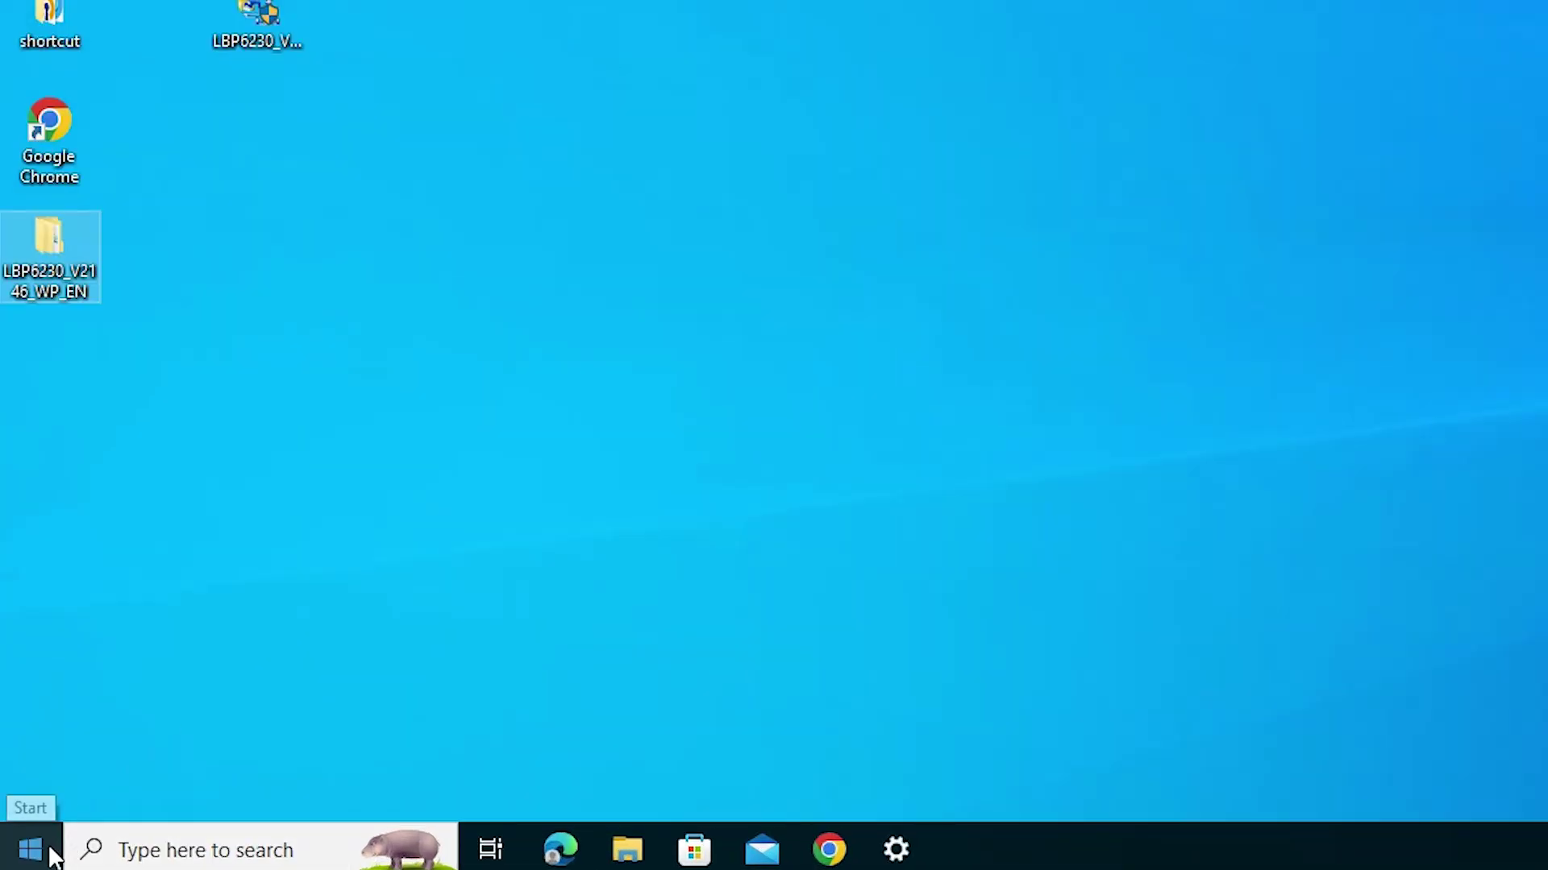
Search the Start menu for 'pr' and open Printers & scanners to confirm the Canon LBP6230dn is listed
click(29, 849)
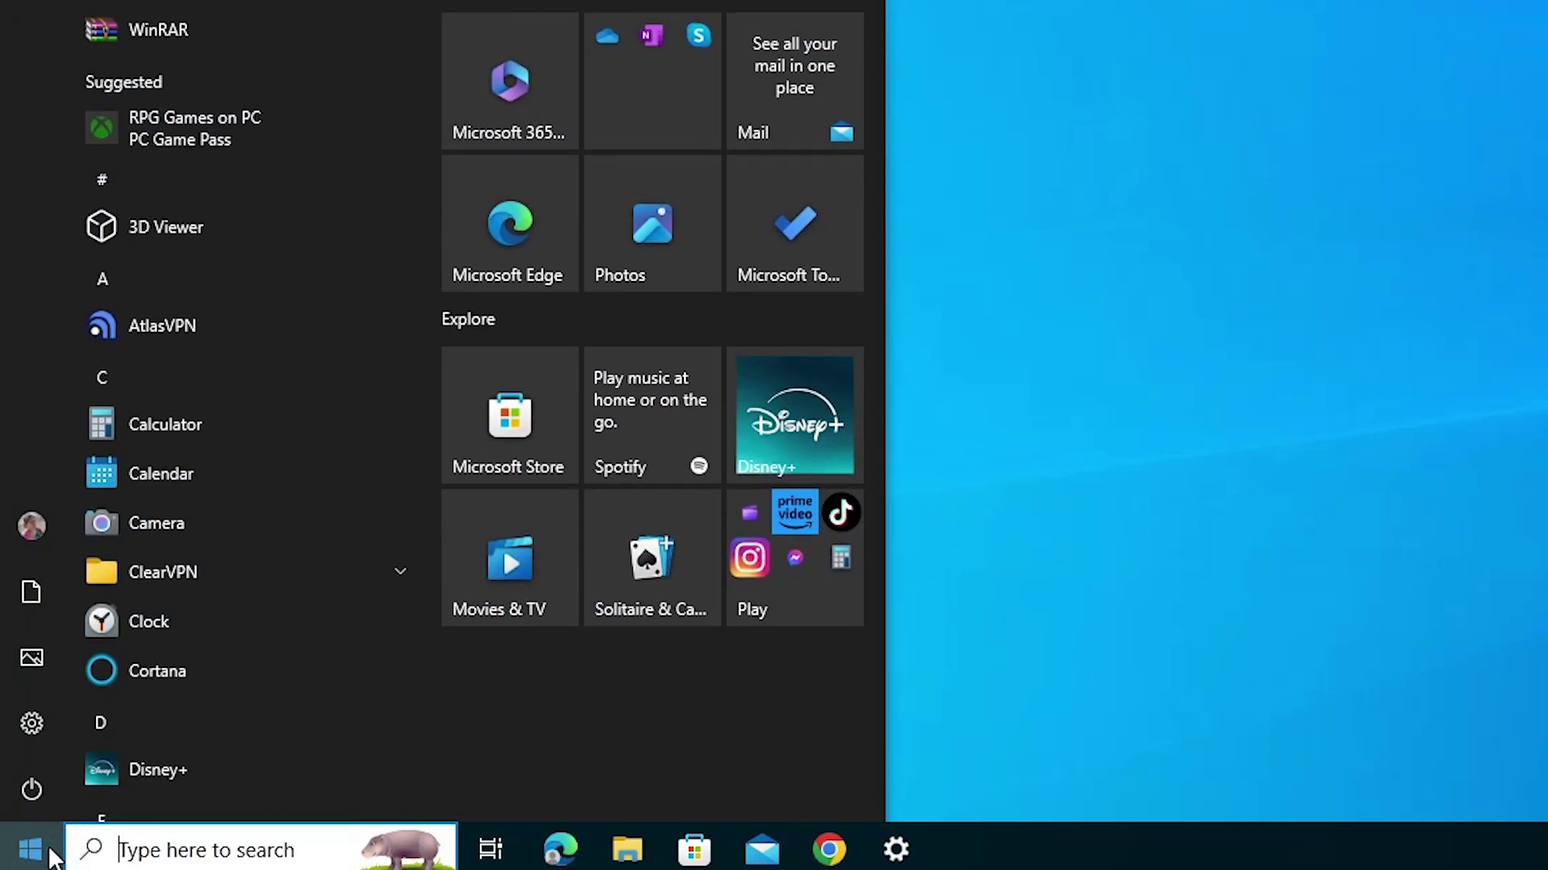
text(pri)
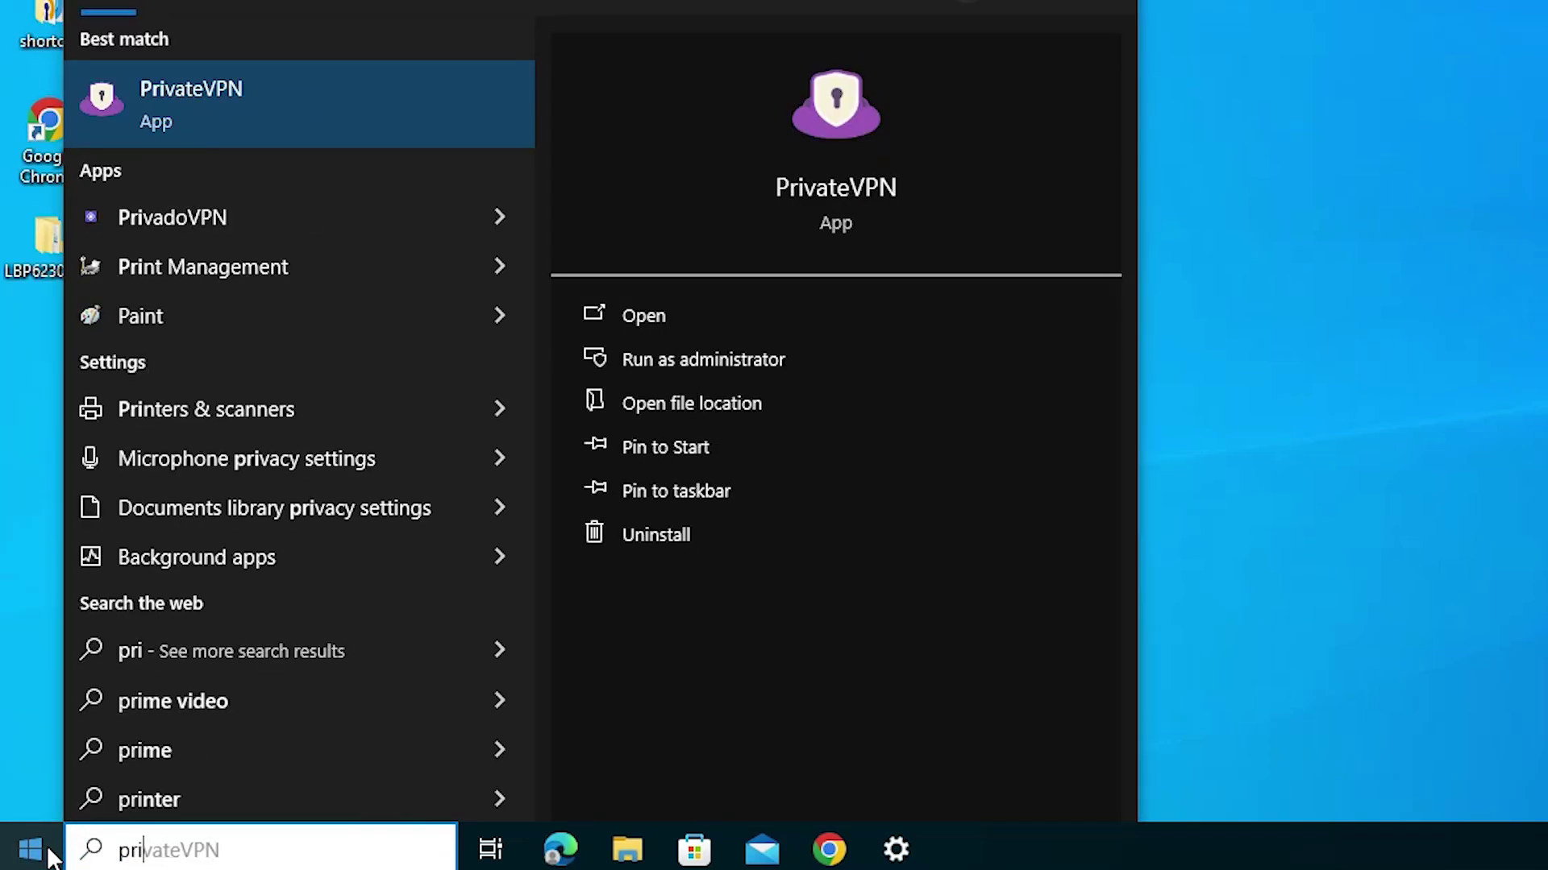
key(BackSpace)
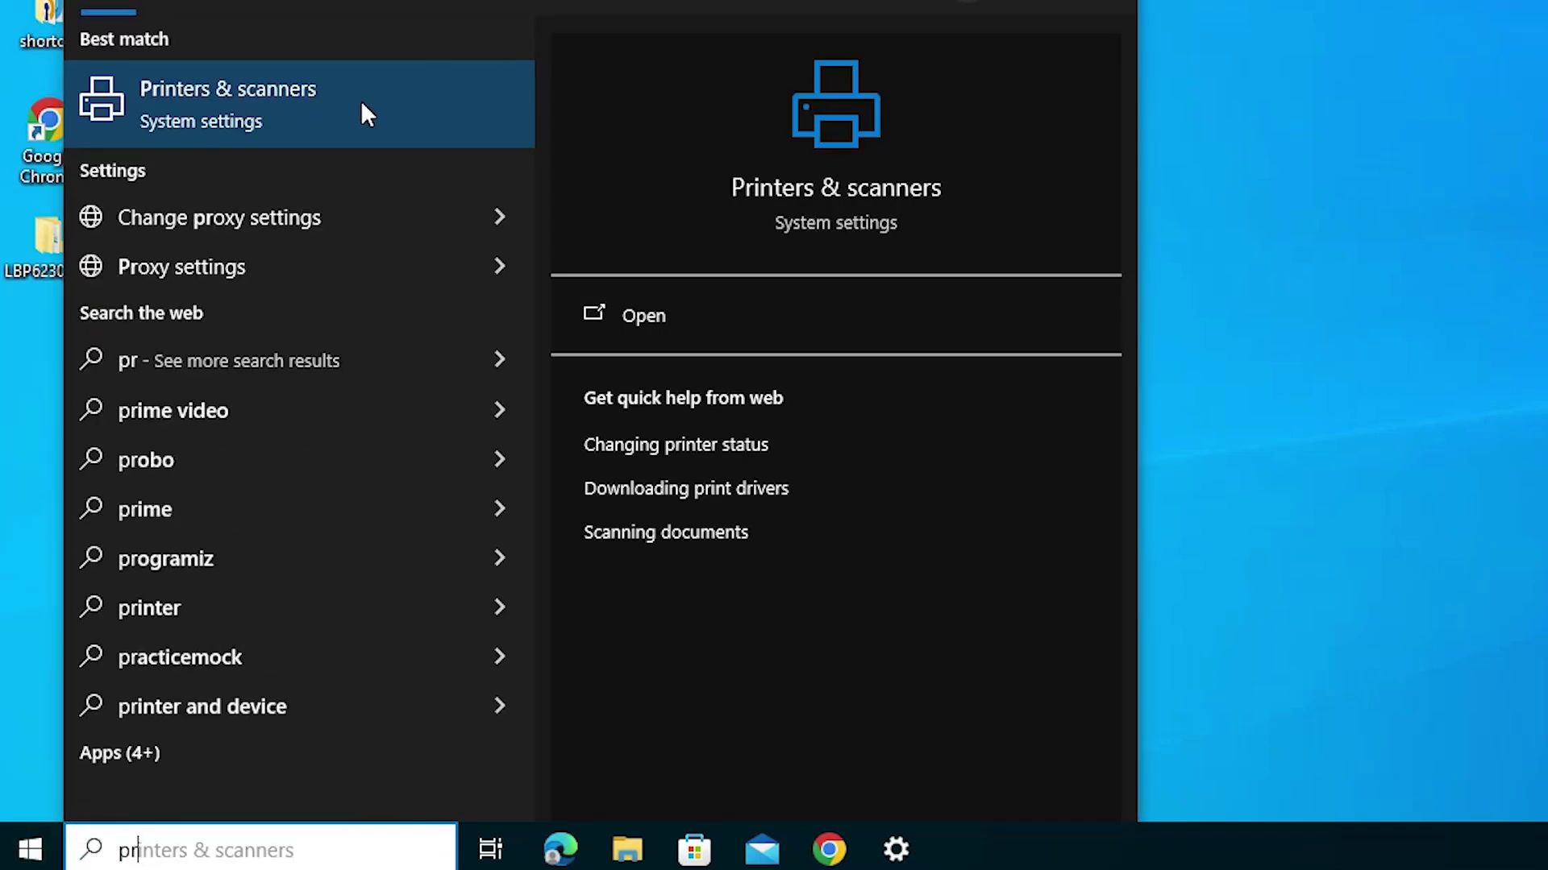
click(360, 100)
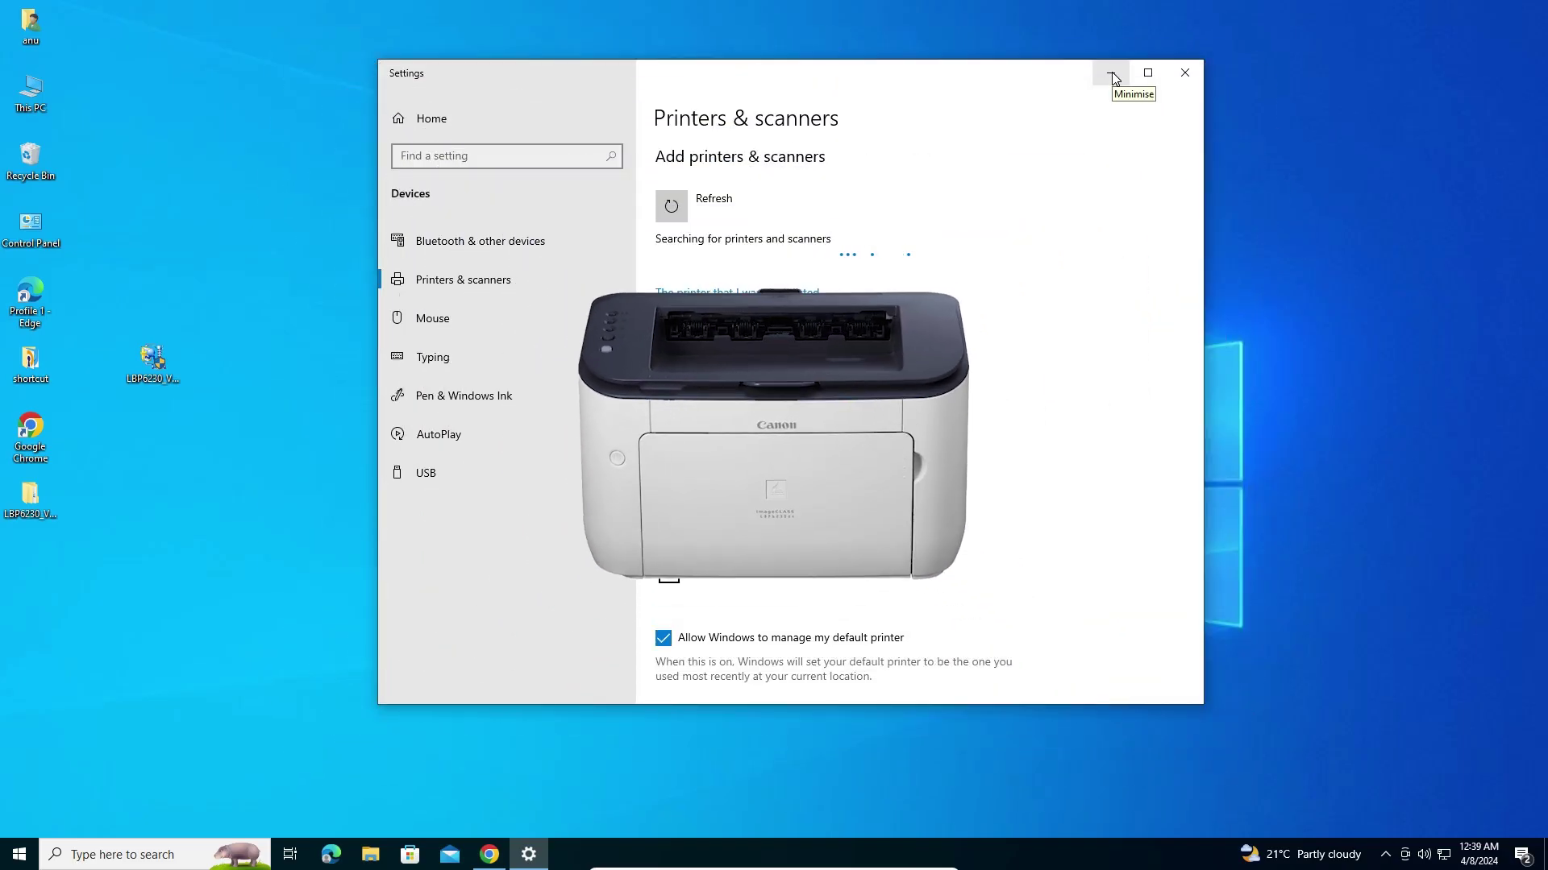
Minimise the Printers & scanners Settings window to show the desktop
click(1113, 75)
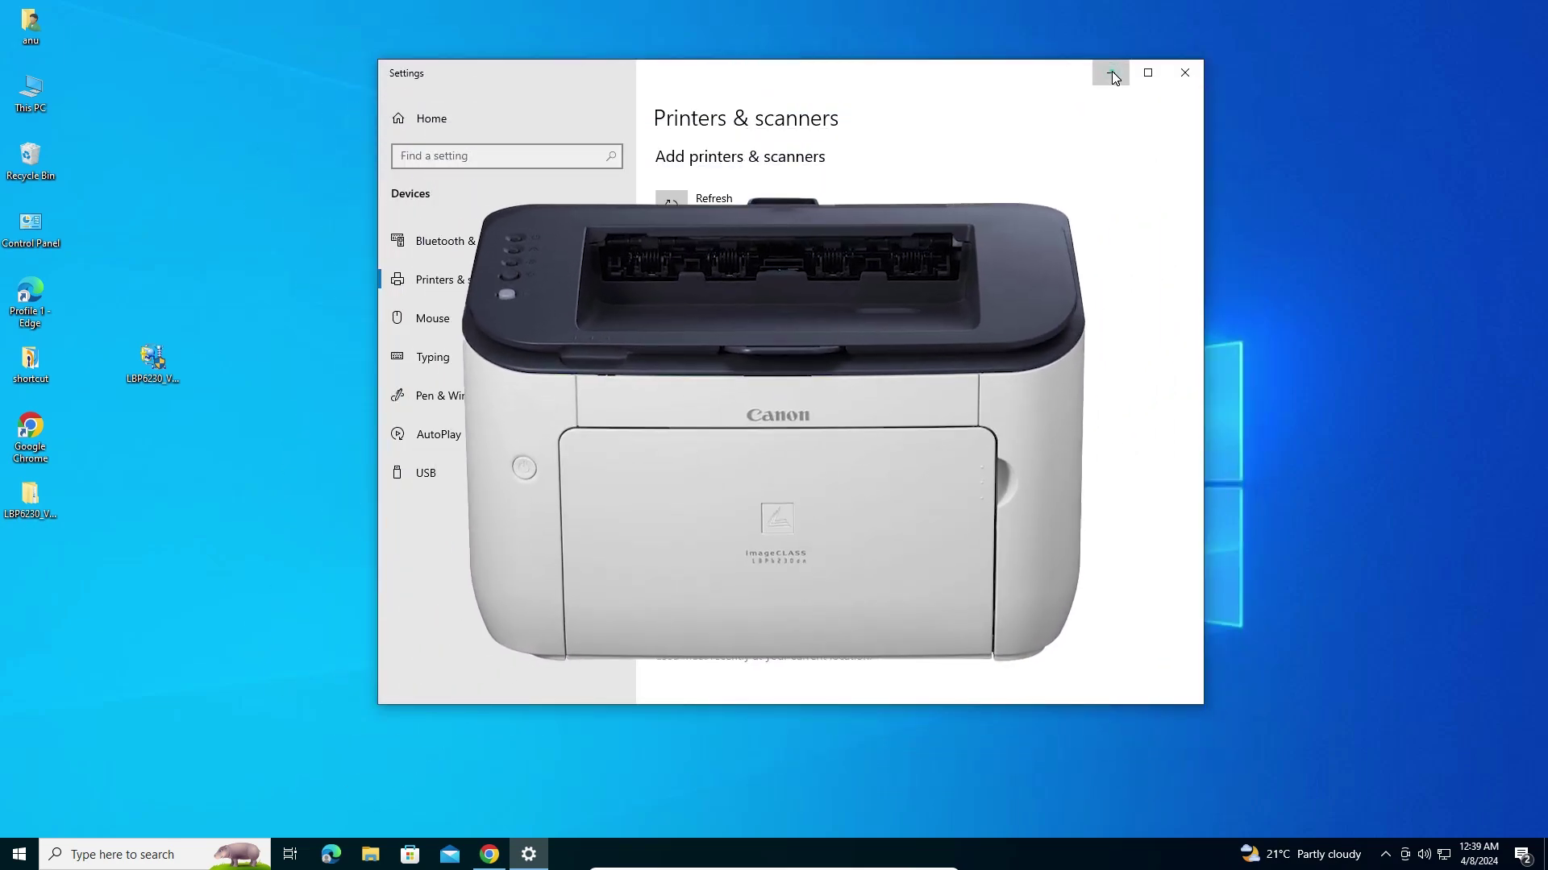
click(1113, 76)
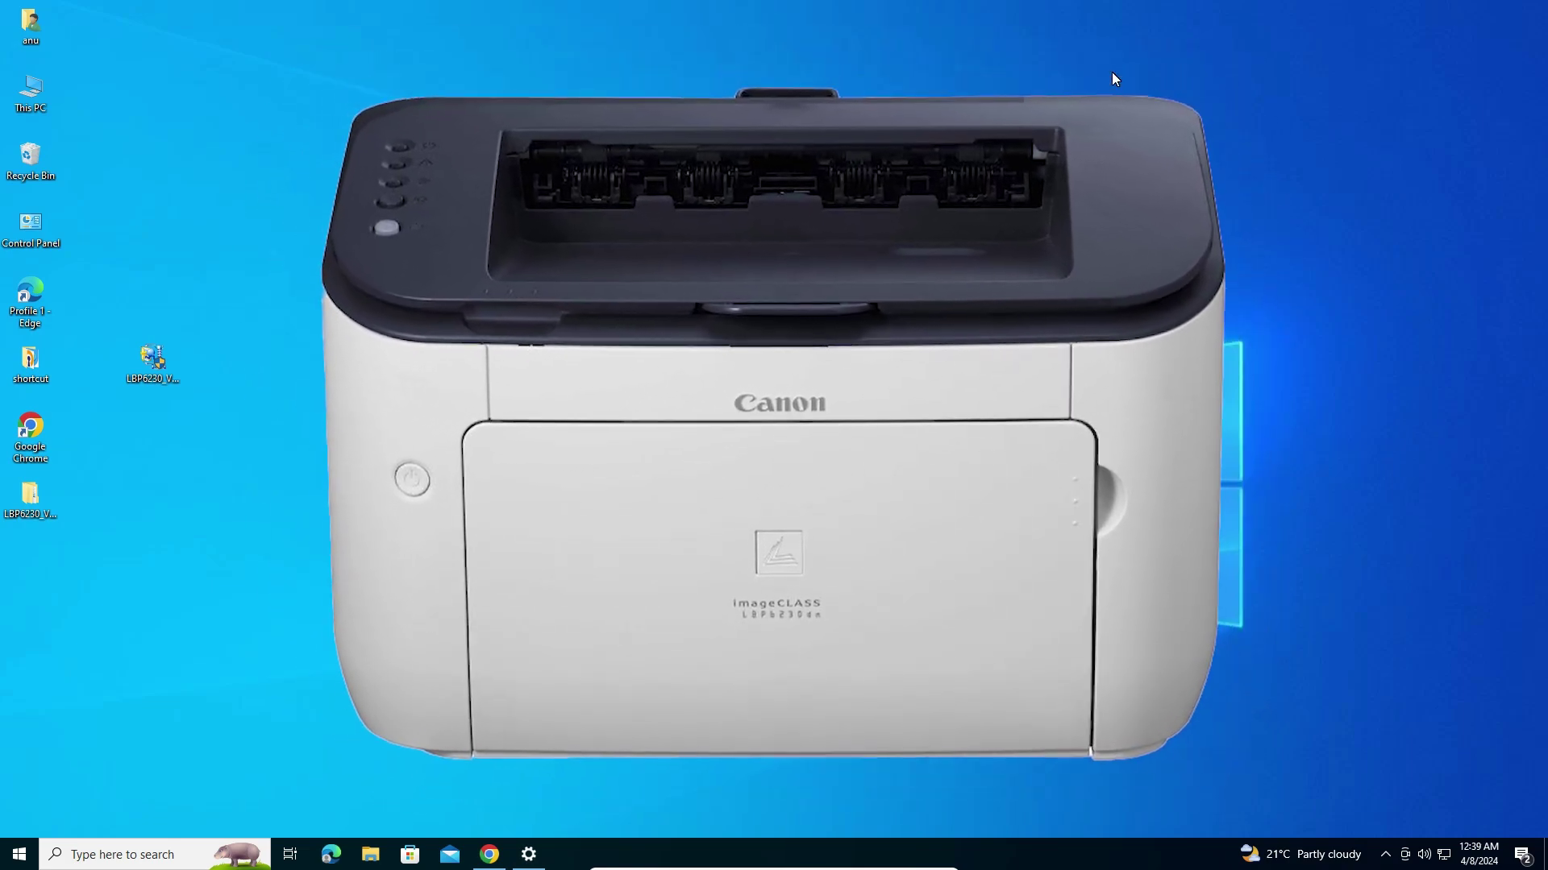